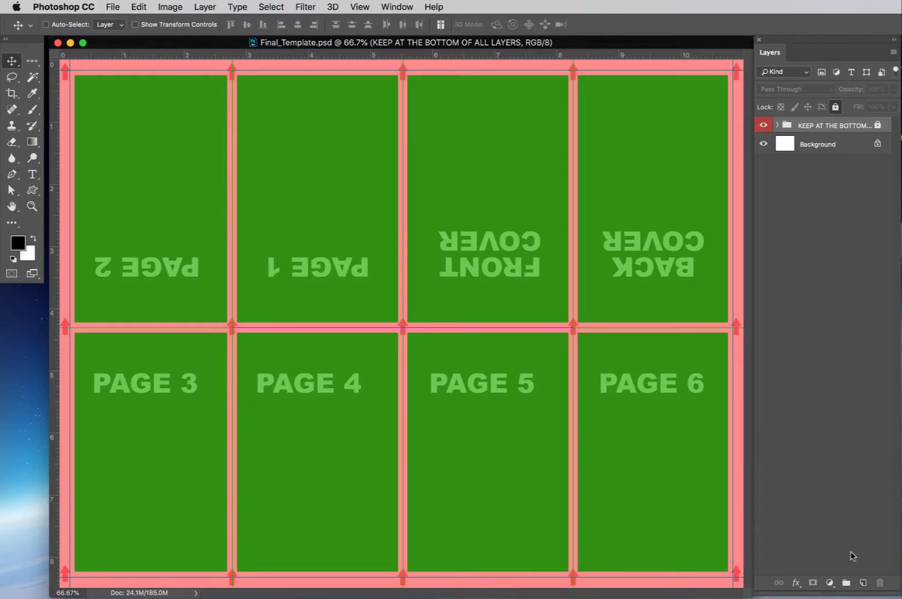
# Add two new empty layers above the locked KEEP AT THE BOTTOM group.
pyautogui.click(863, 583)
pyautogui.click(863, 582)
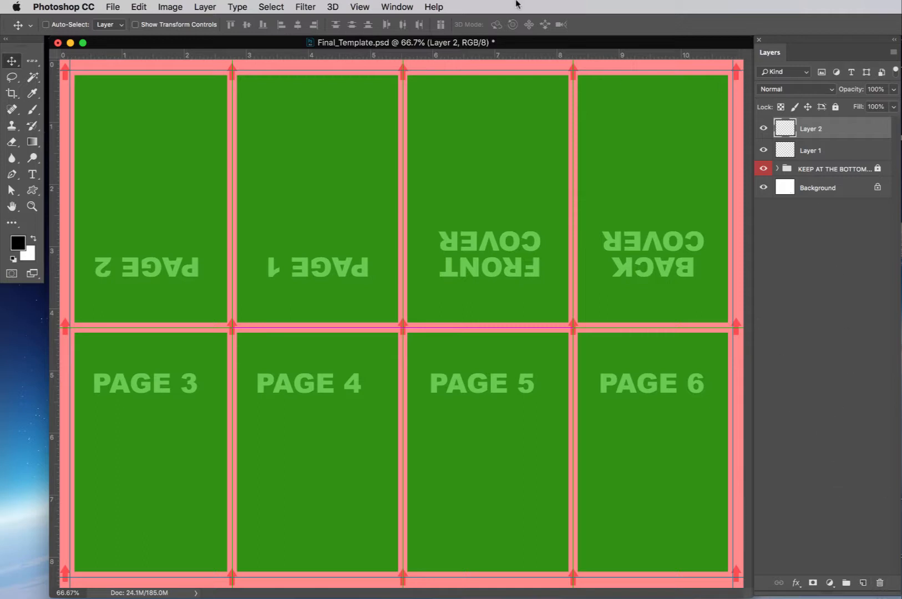
pyautogui.click(397, 8)
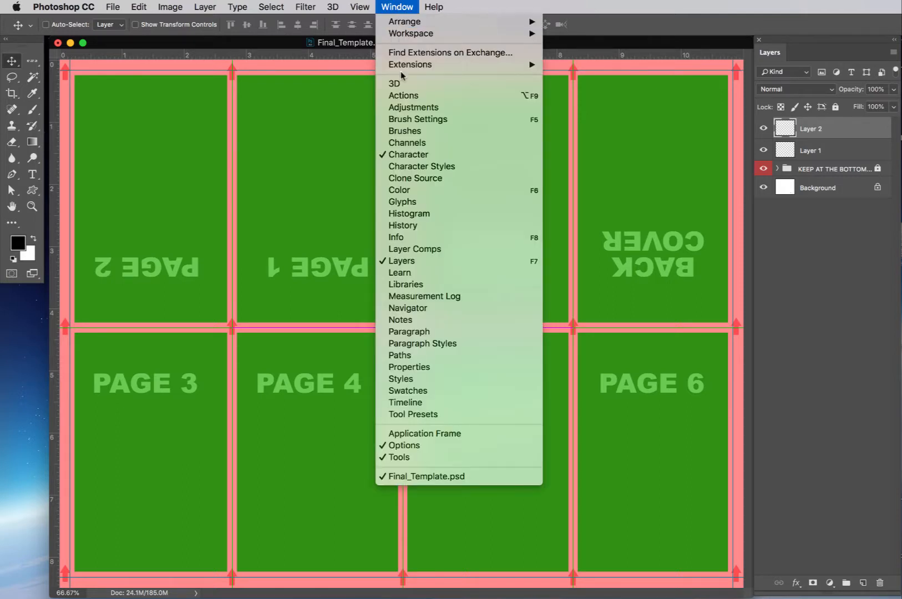
pyautogui.click(311, 244)
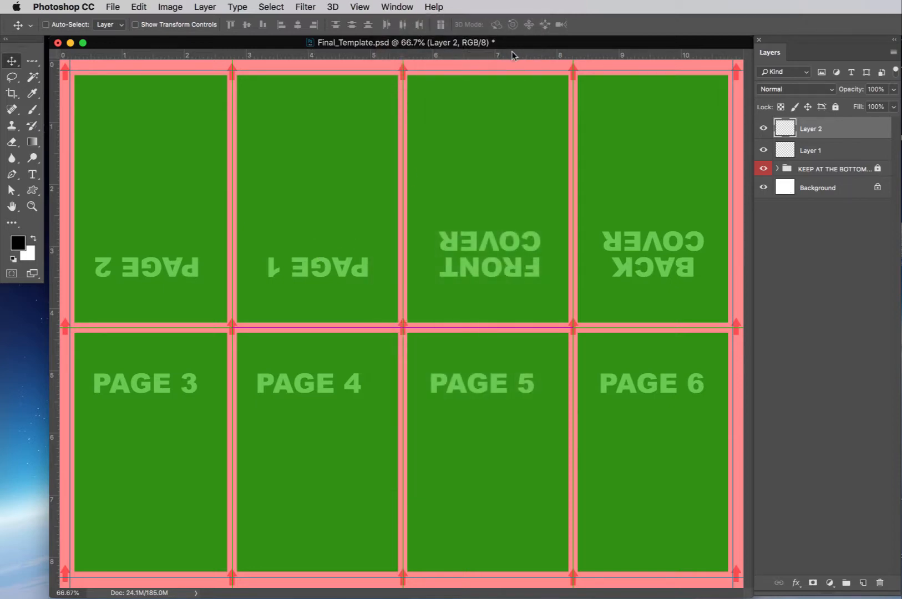
# Rename the upper new layer Black Borders and the lower one White Borders.
pyautogui.doubleClick(809, 131)
pyautogui.write('Black Borders')
pyautogui.press('Return')
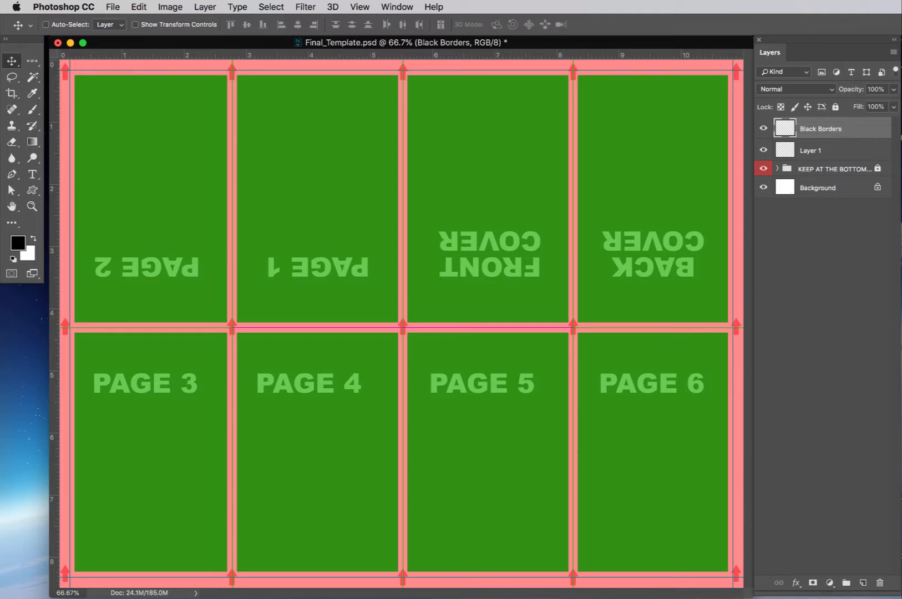
pyautogui.doubleClick(808, 150)
pyautogui.write('W')
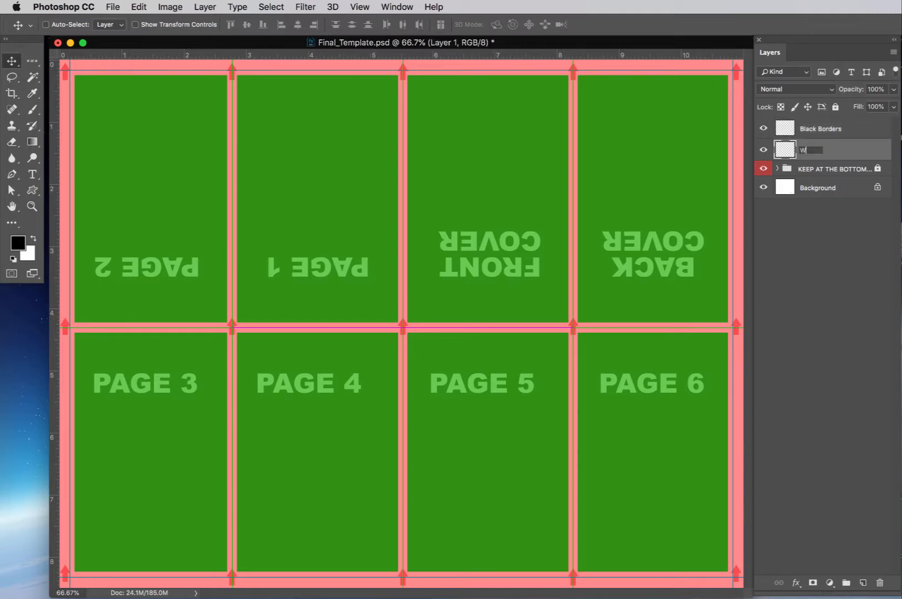
pyautogui.write('hite Borders')
pyautogui.press('Return')
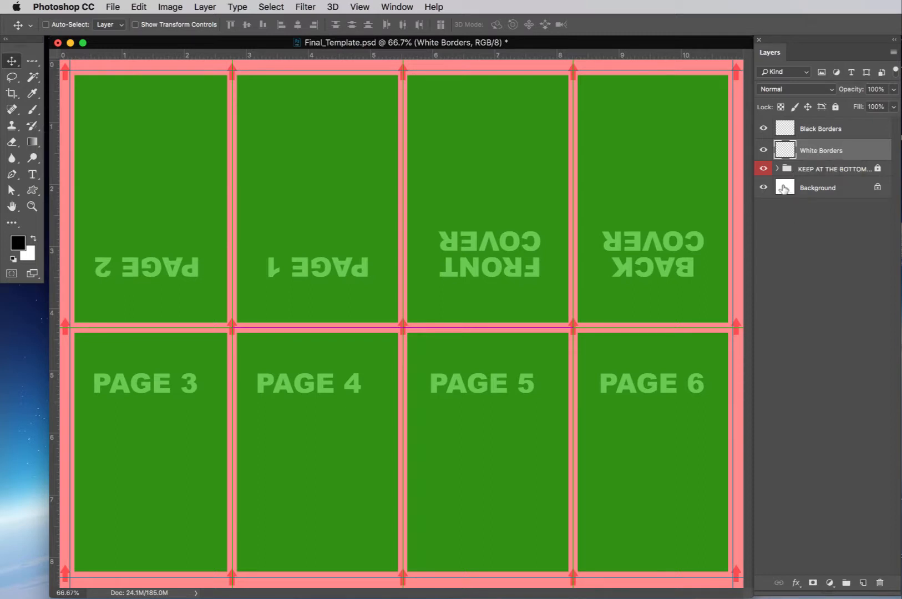
# Expand the KEEP AT THE BOTTOM template group to list its page layers and hide the group.
pyautogui.click(763, 168)
pyautogui.click(763, 169)
pyautogui.click(777, 169)
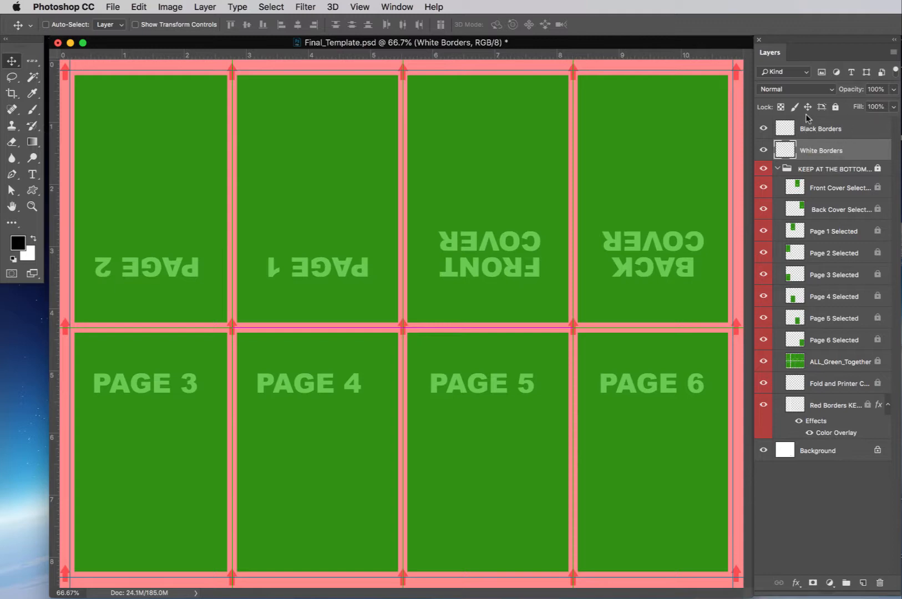
pyautogui.click(777, 169)
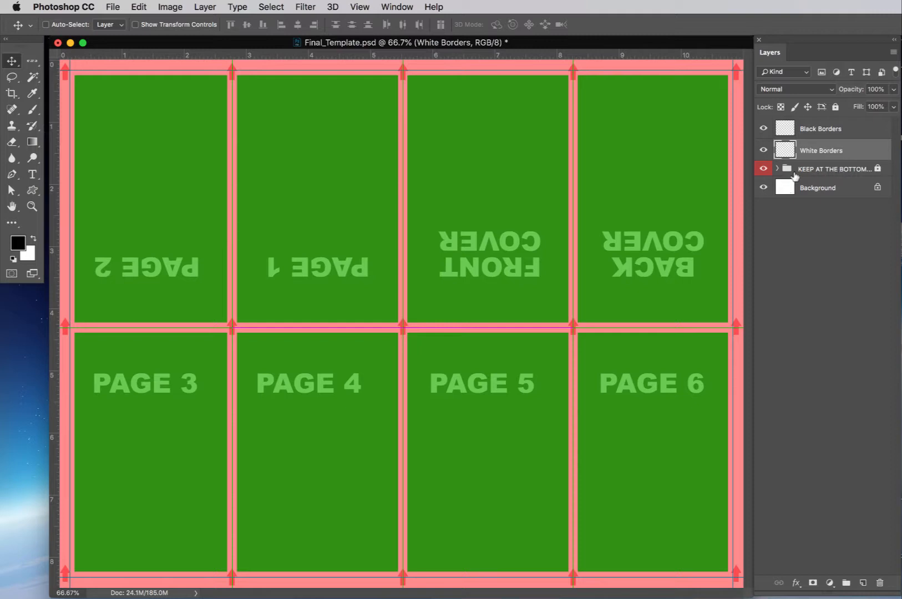
pyautogui.click(777, 169)
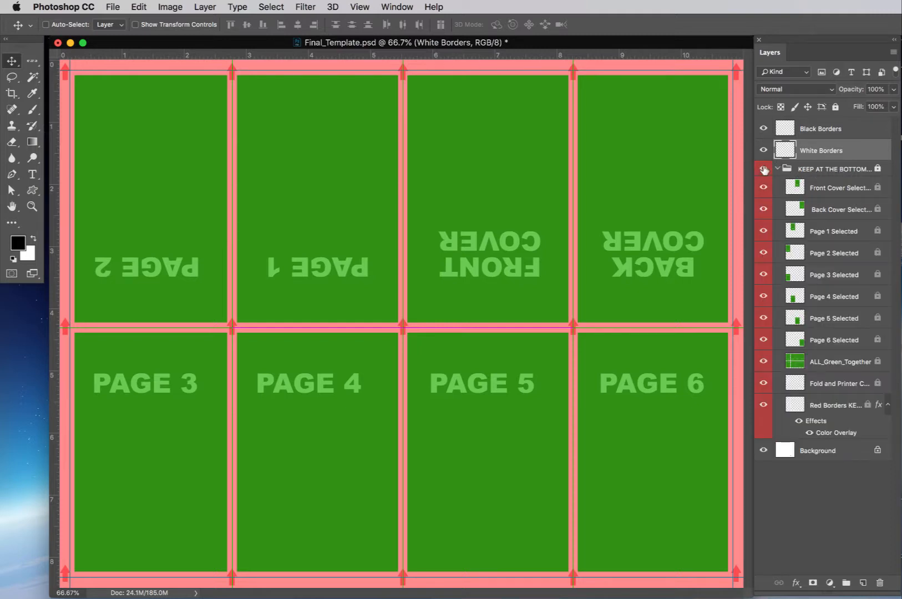
pyautogui.click(764, 169)
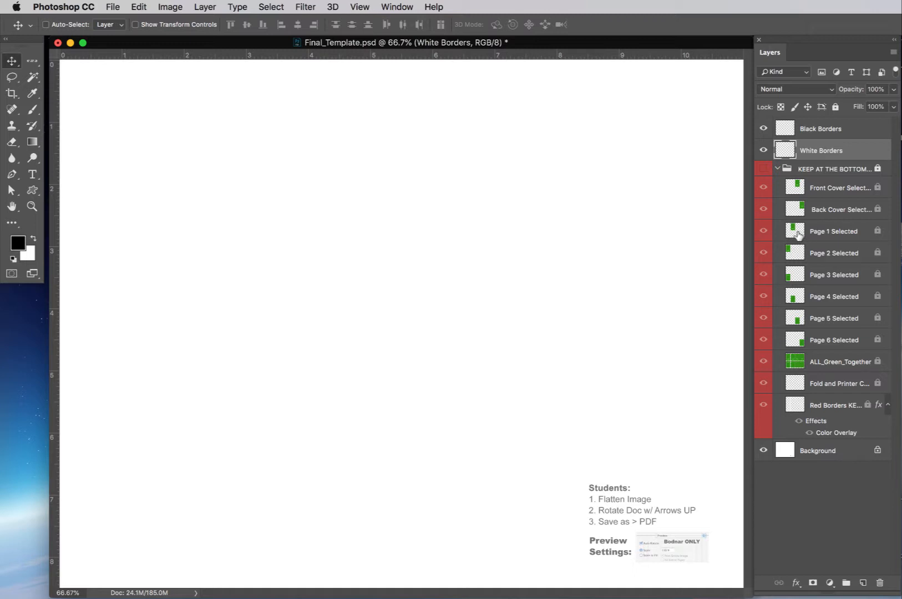
# Load the outlines of the back cover and pages 1 to 3 as selections, one after another.
pyautogui.press('super')
pyautogui.keyDown('super'); pyautogui.click(793, 233); pyautogui.keyUp('super')
pyautogui.keyDown('super'); pyautogui.click(795, 206); pyautogui.keyUp('super')
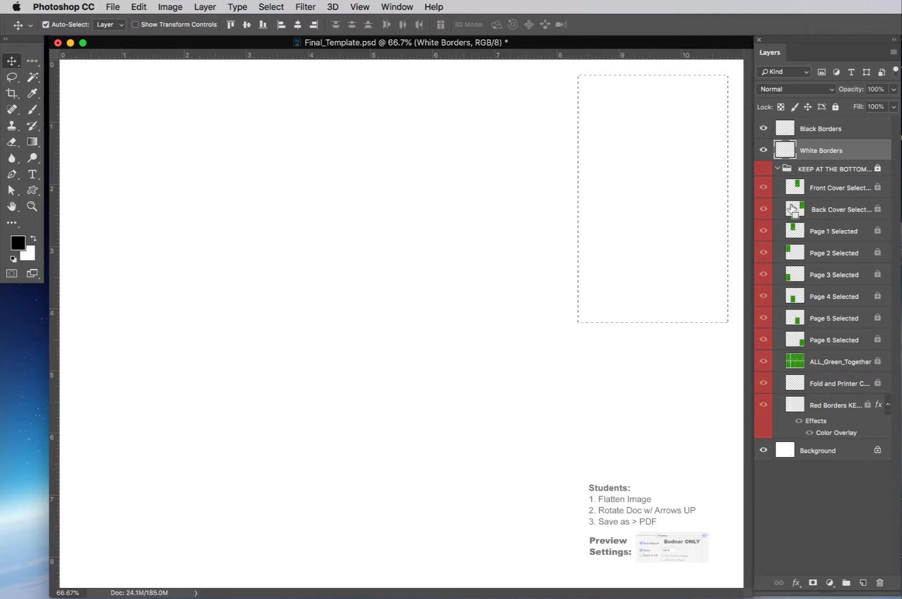
pyautogui.keyDown('super'); pyautogui.click(794, 232); pyautogui.keyUp('super')
pyautogui.keyDown('super'); pyautogui.click(793, 255); pyautogui.keyUp('super')
pyautogui.keyDown('super'); pyautogui.click(795, 274); pyautogui.keyUp('super')
# Load the Page 4 outline as a selection and stroke it on the Black Borders layer with a 7 px black line inside.
pyautogui.keyDown('super'); pyautogui.click(794, 299); pyautogui.keyUp('super')
pyautogui.click(840, 130)
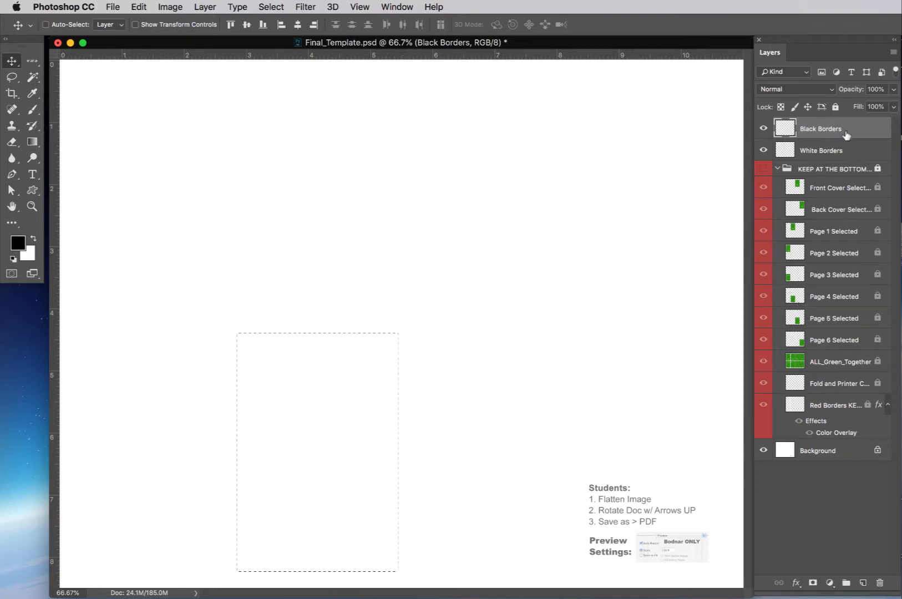
pyautogui.click(139, 8)
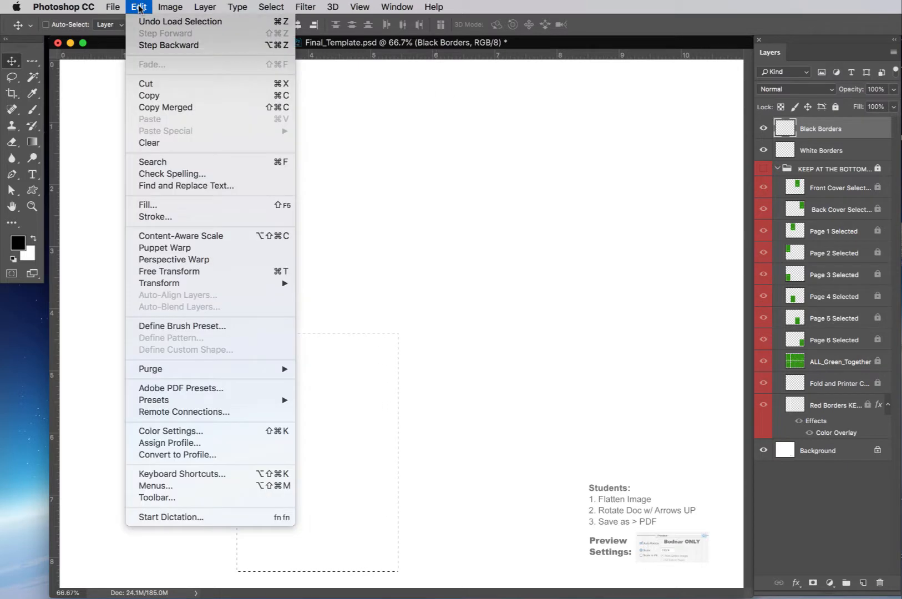
pyautogui.click(153, 217)
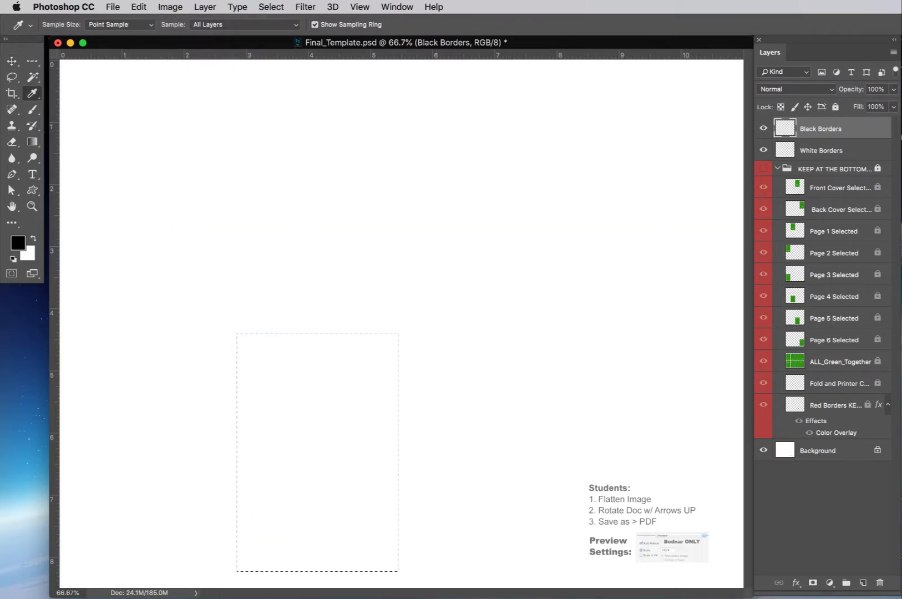
pyautogui.moveTo(899, 289); pyautogui.dragTo(591, 295)
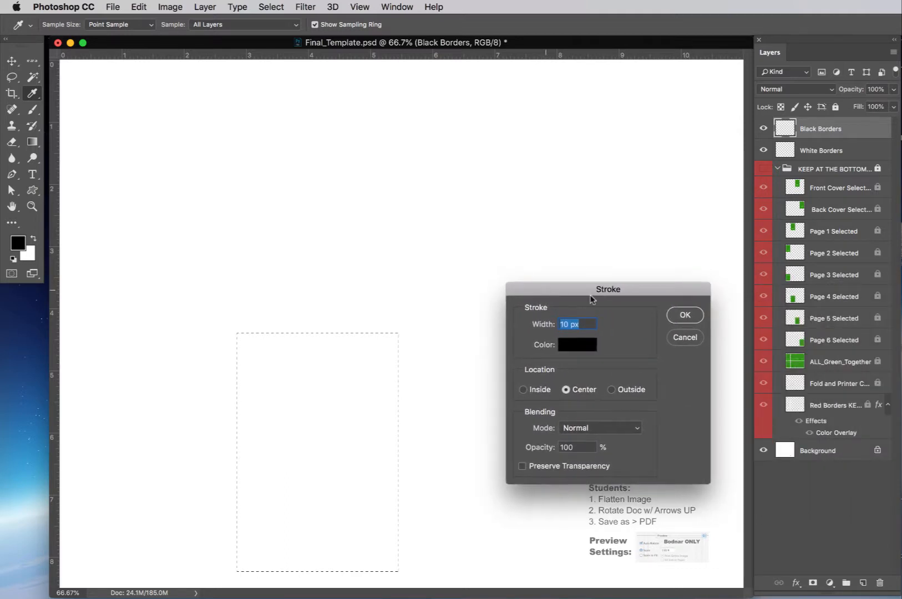
pyautogui.moveTo(683, 296); pyautogui.dragTo(683, 220)
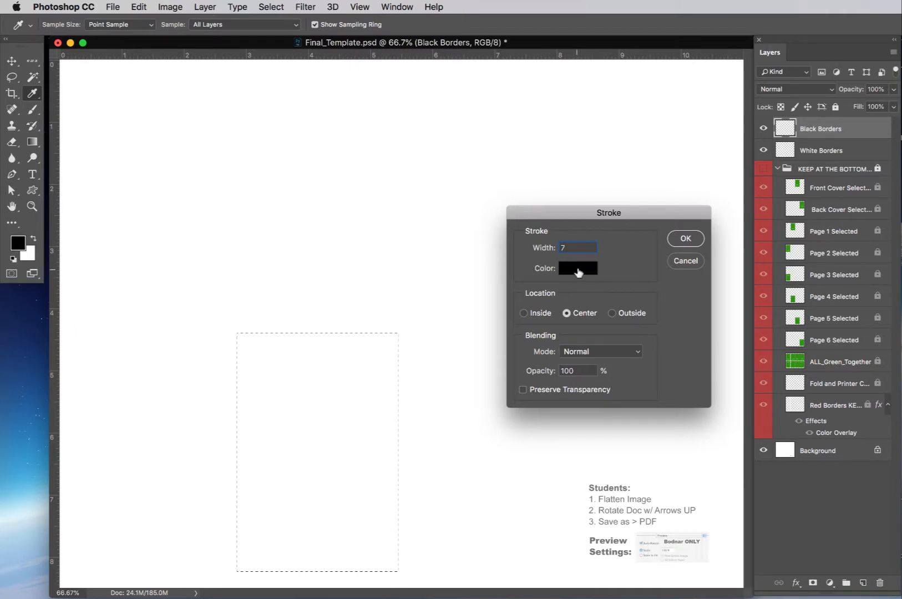
pyautogui.click(523, 313)
pyautogui.click(686, 239)
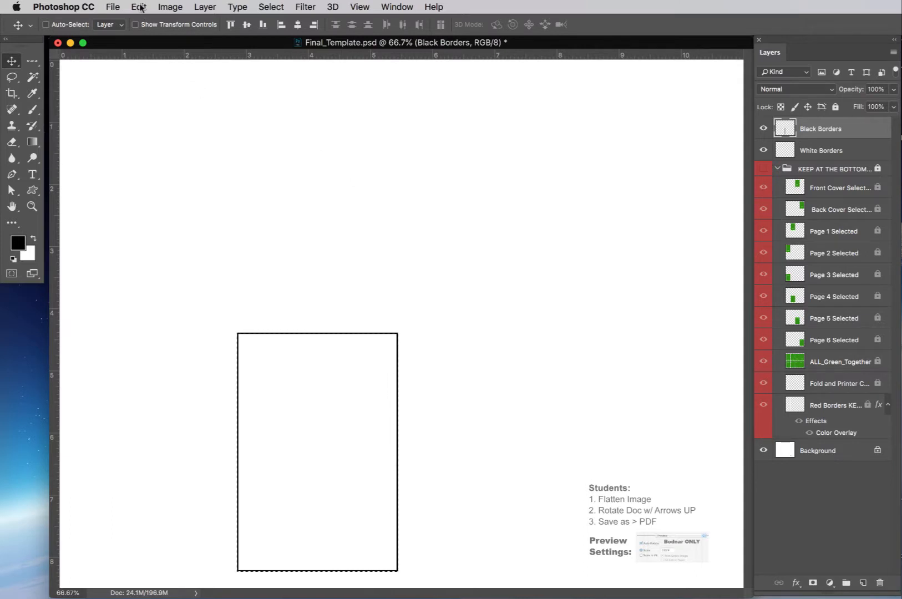
# Undo the Page 4 stroke and leave nothing selected, after trying Select All on the whole canvas.
pyautogui.press('super+z')
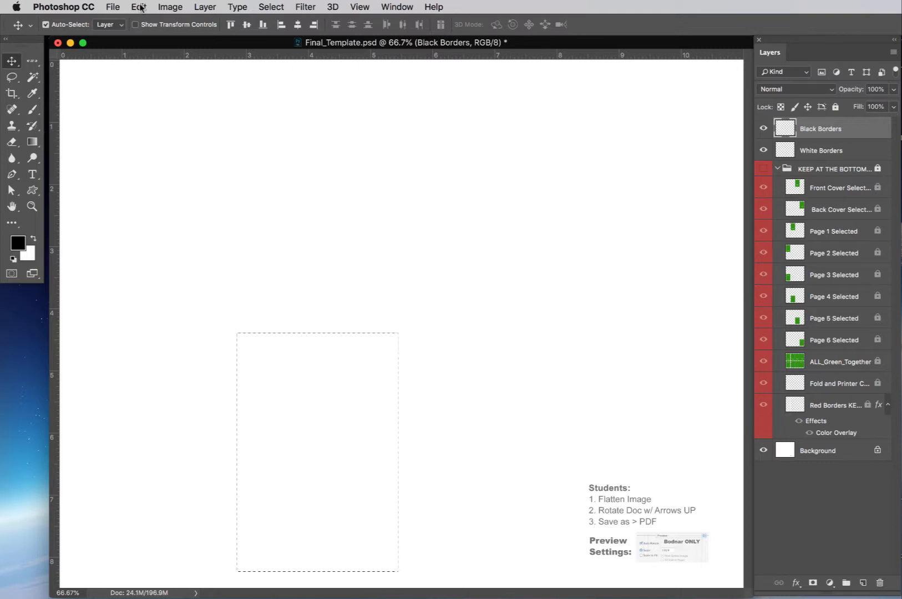
pyautogui.press('super+d')
pyautogui.click(275, 8)
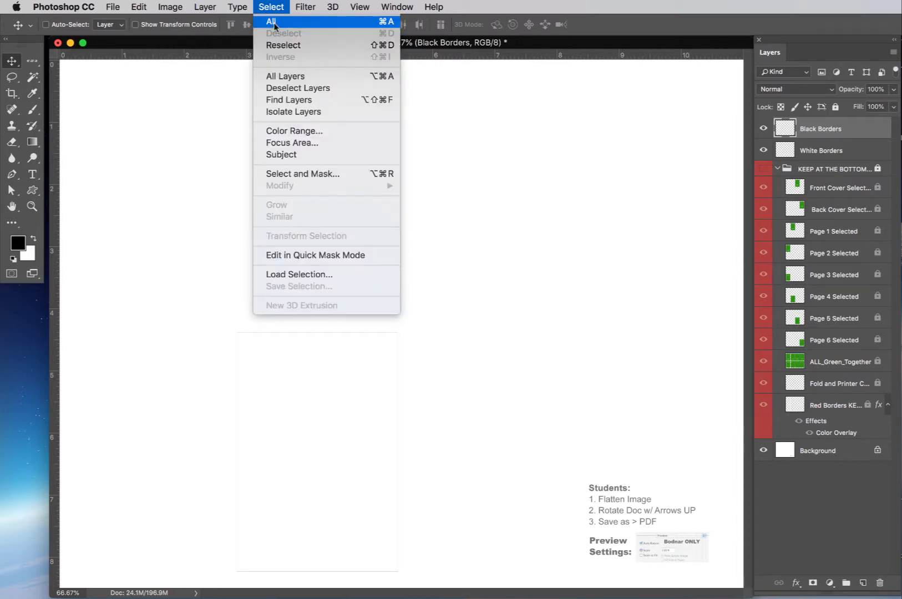
pyautogui.click(273, 22)
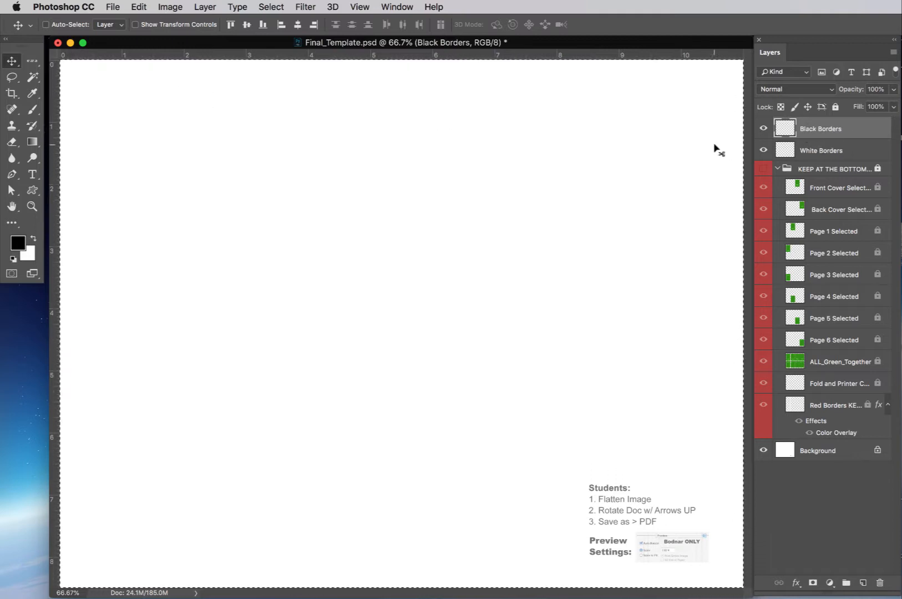
pyautogui.press('super+d')
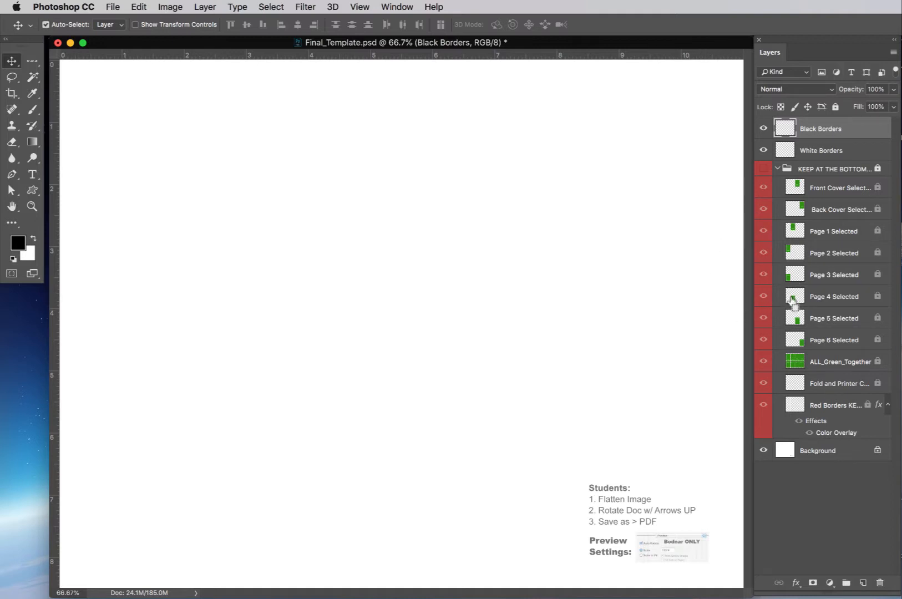
# Activate the Rectangular Marquee tool and load the Page 5 outline as a selection.
pyautogui.keyDown('super'); pyautogui.click(794, 320); pyautogui.keyUp('super')
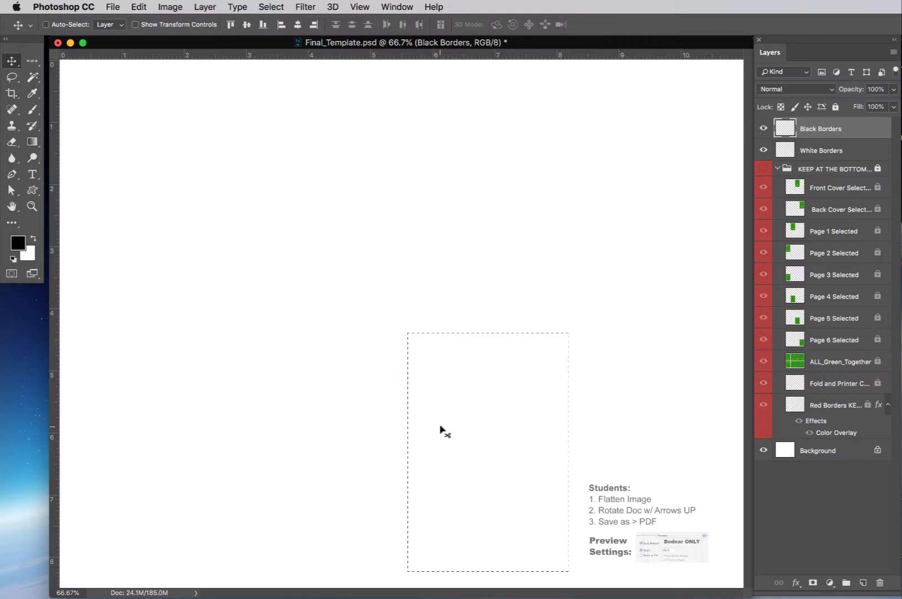
pyautogui.click(34, 64)
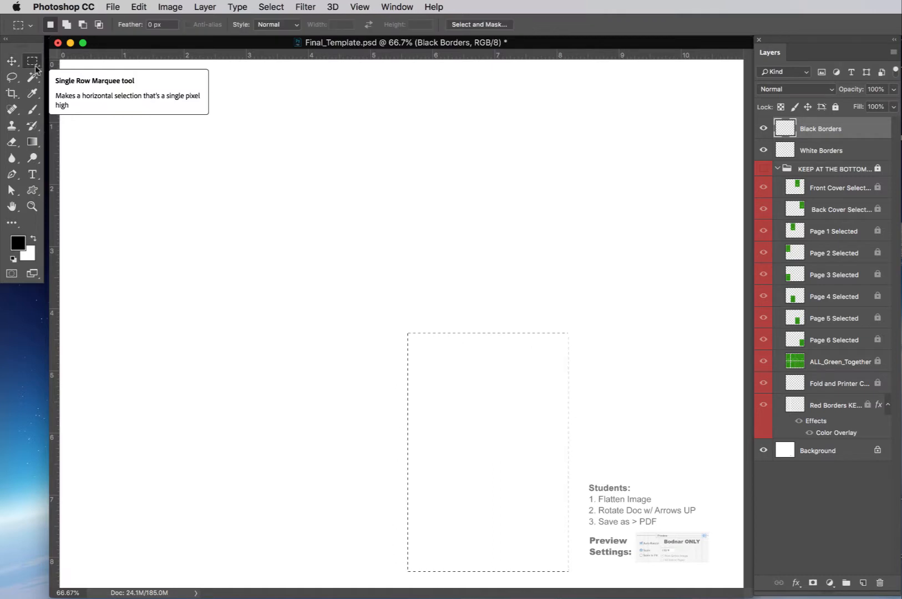
pyautogui.rightClick(33, 65)
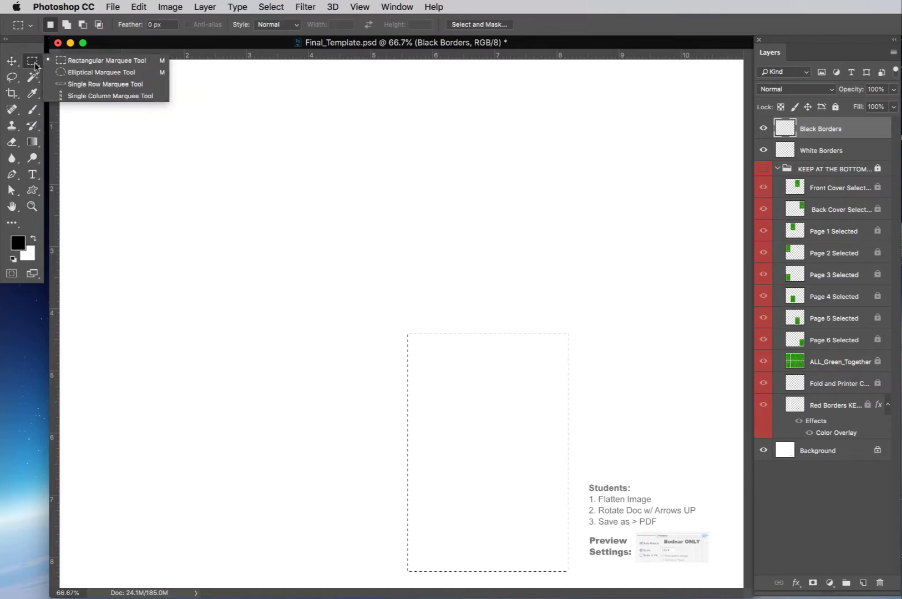
pyautogui.click(68, 61)
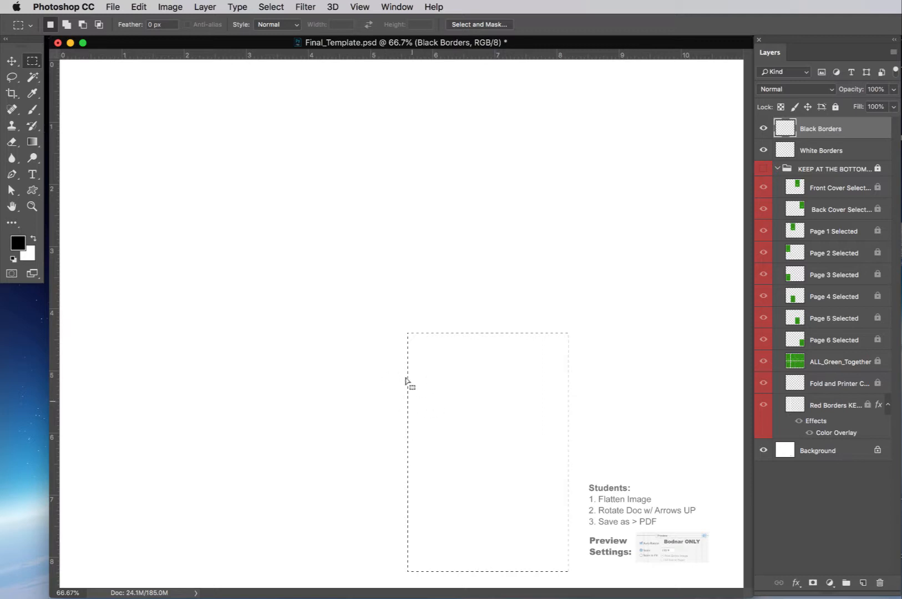
pyautogui.click(390, 410)
pyautogui.keyDown('super'); pyautogui.click(797, 320); pyautogui.keyUp('super')
# Subtract a full-width horizontal strip about 0.1 in high from the Page 5 selection, about 1 in below the page's upper edge.
pyautogui.press('alt')
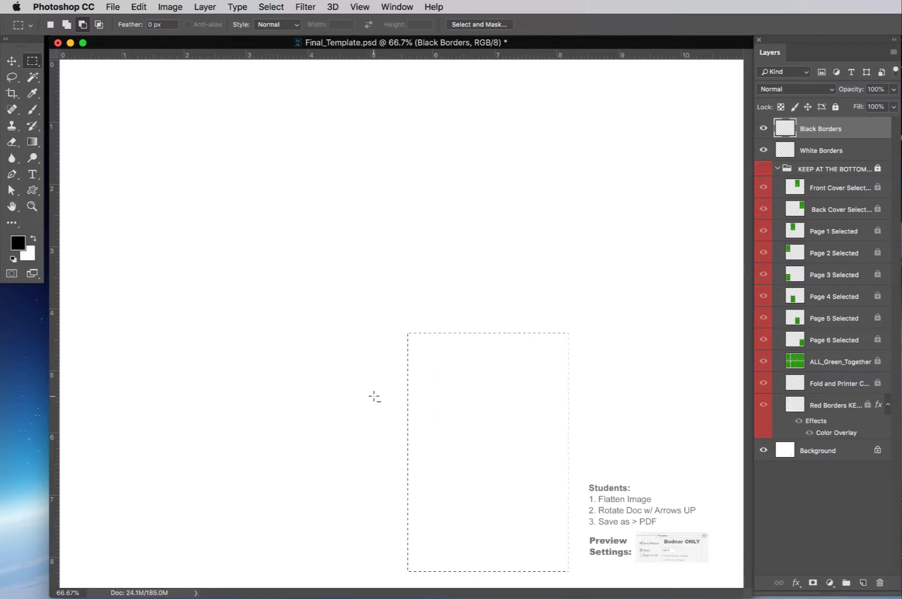
pyautogui.moveTo(375, 396); pyautogui.dragTo(592, 402)
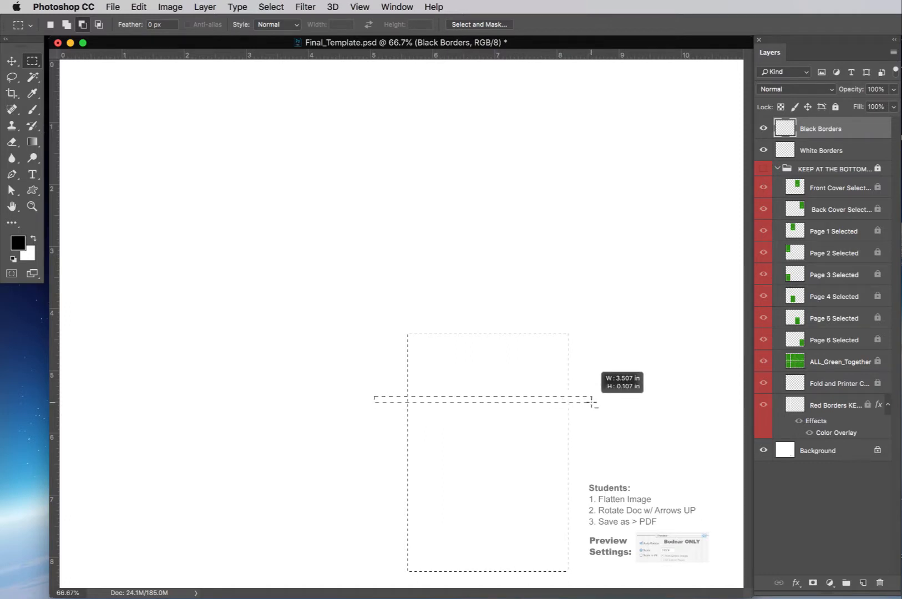
pyautogui.moveTo(592, 403)
pyautogui.mouseDown()
pyautogui.moveTo(593, 460)
pyautogui.moveTo(590, 404)
pyautogui.mouseUp()
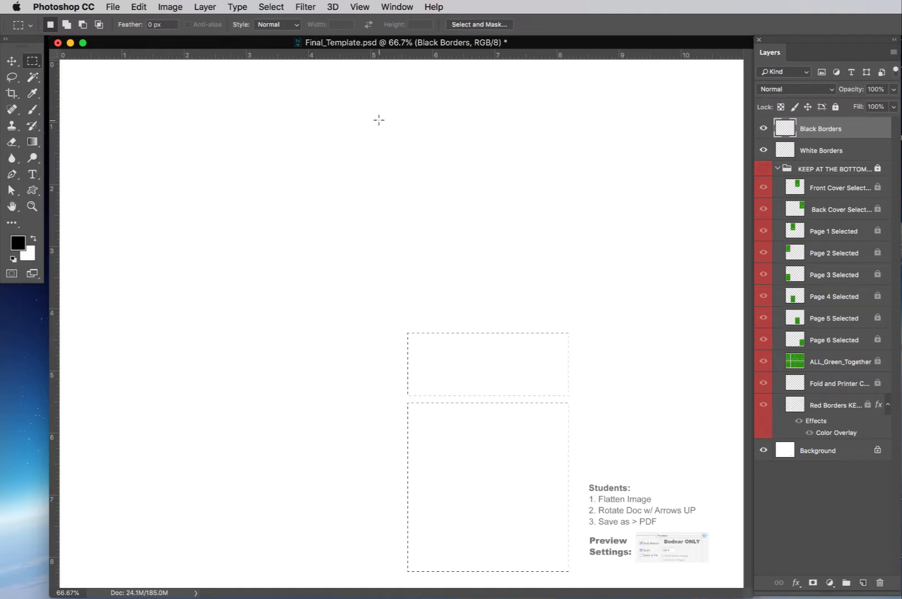
# Stroke both Page 5 panels with a 7 px black line inside and check the result by toggling the Black Borders layer's visibility.
pyautogui.click(139, 7)
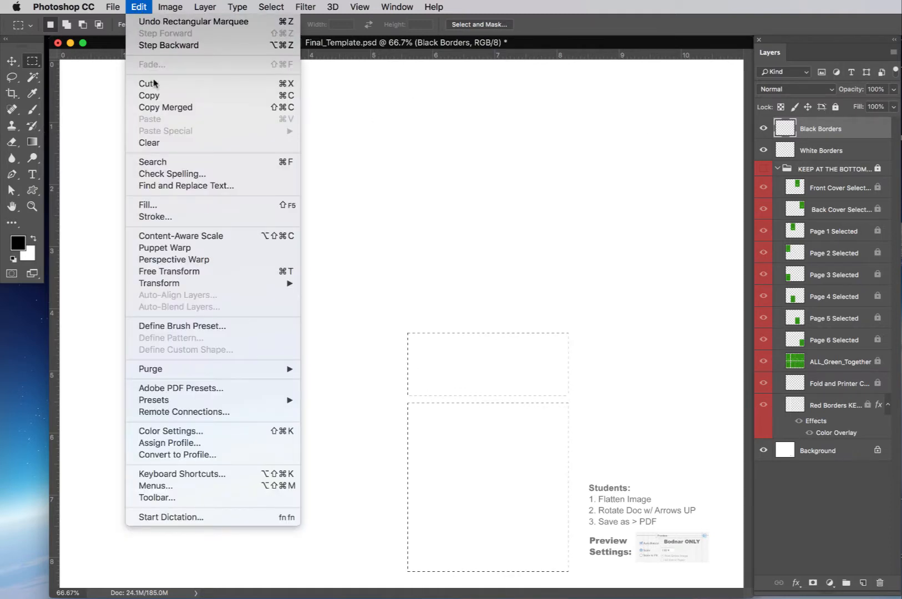
pyautogui.click(157, 216)
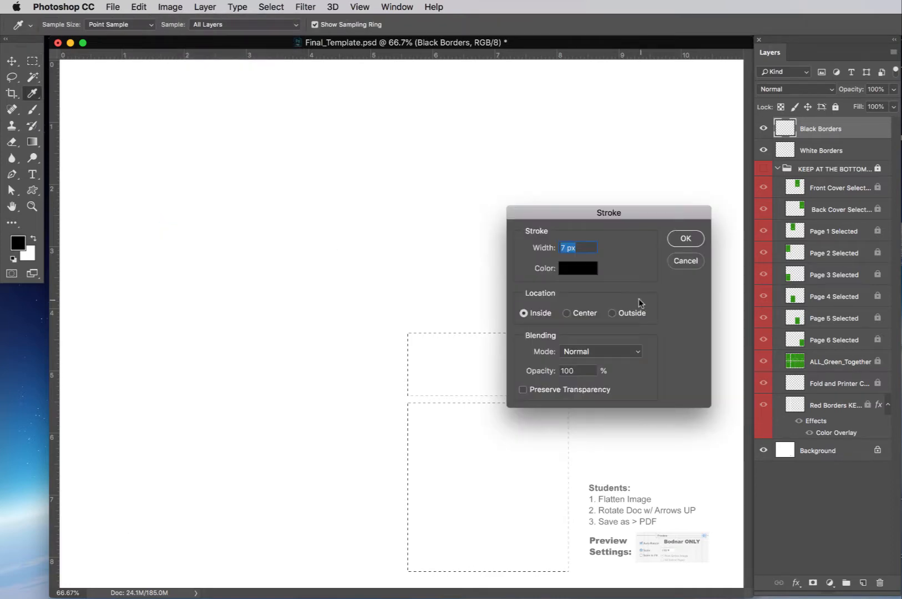
pyautogui.click(686, 239)
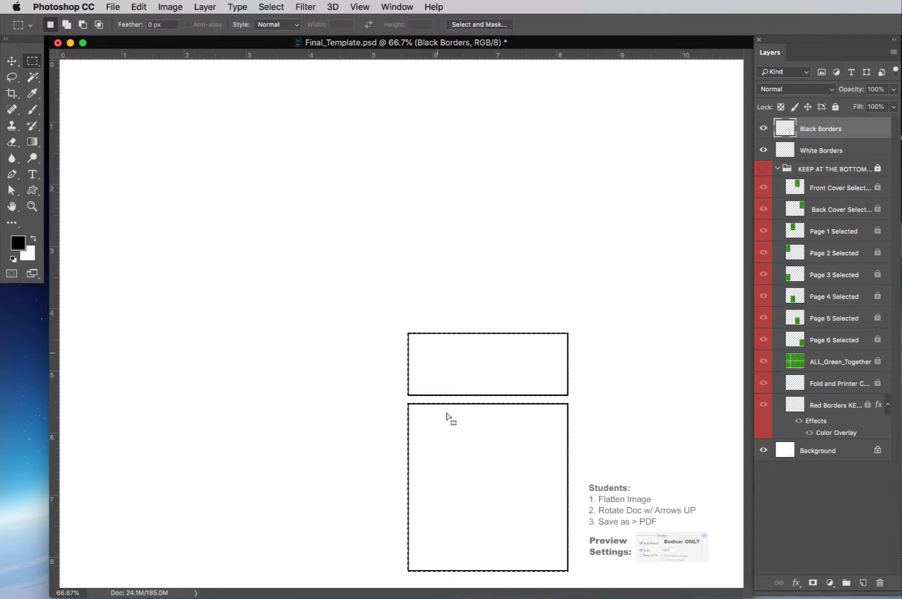
pyautogui.click(764, 129)
pyautogui.click(764, 130)
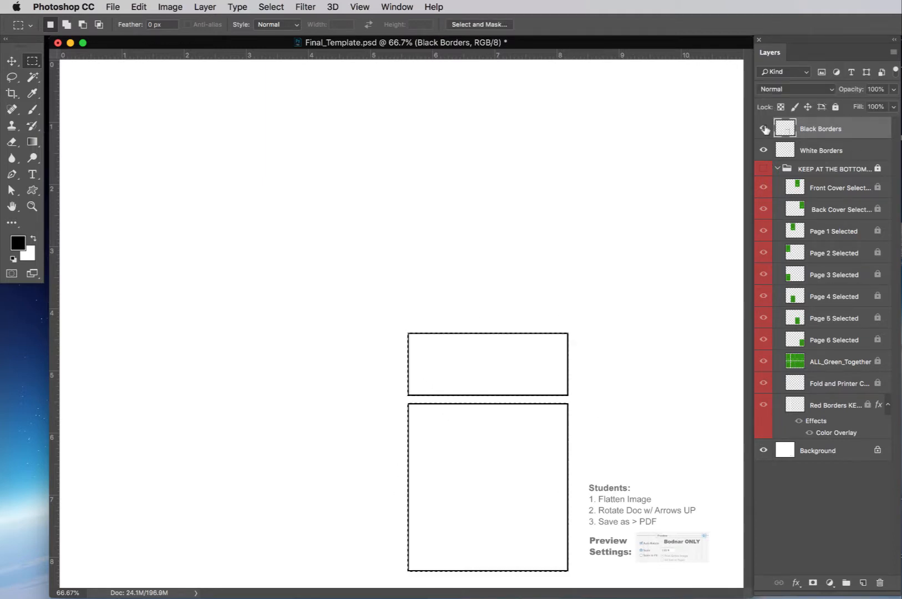
pyautogui.click(765, 129)
pyautogui.click(765, 129)
# Load the Page 4 outline and subtract thin strips to split it into one wide upper panel, two stacked lower-left panels and one tall lower-right panel.
pyautogui.keyDown('super'); pyautogui.click(793, 301); pyautogui.keyUp('super')
pyautogui.press('alt')
pyautogui.moveTo(226, 401); pyautogui.dragTo(408, 410)
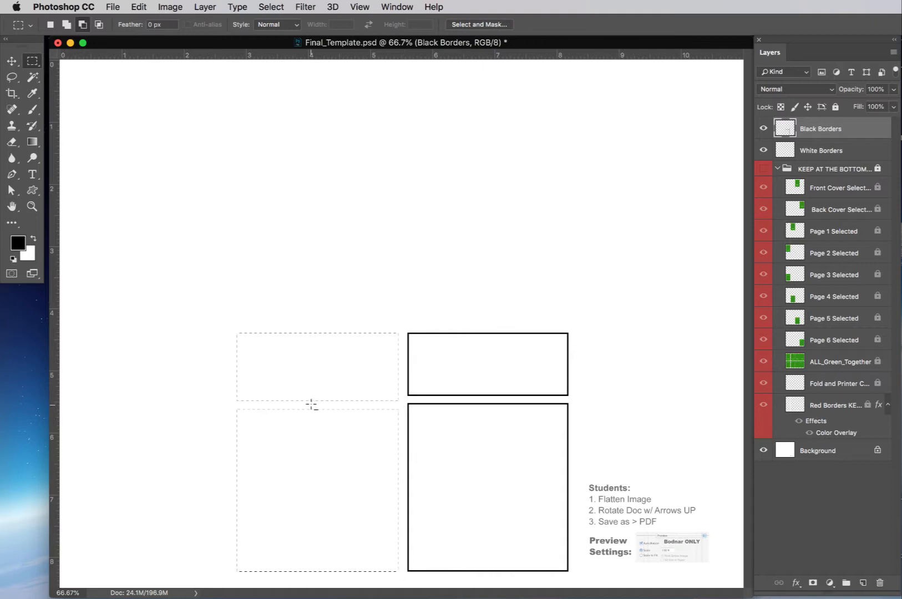
pyautogui.moveTo(316, 409); pyautogui.dragTo(323, 578)
pyautogui.moveTo(224, 477); pyautogui.dragTo(321, 483)
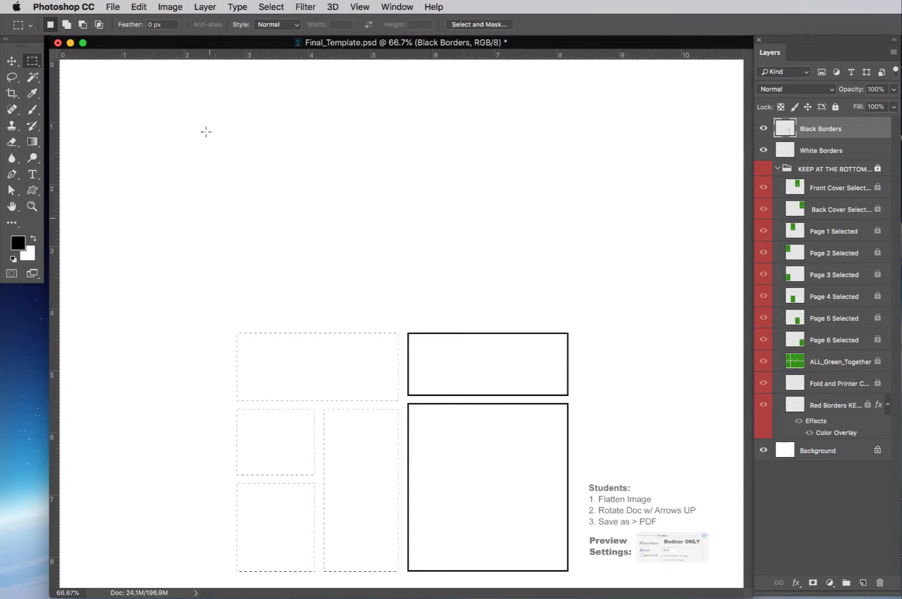
# Stroke the four Page 4 panels with a 7 px black line inside and compare them with the template guide group by toggling its visibility.
pyautogui.click(139, 7)
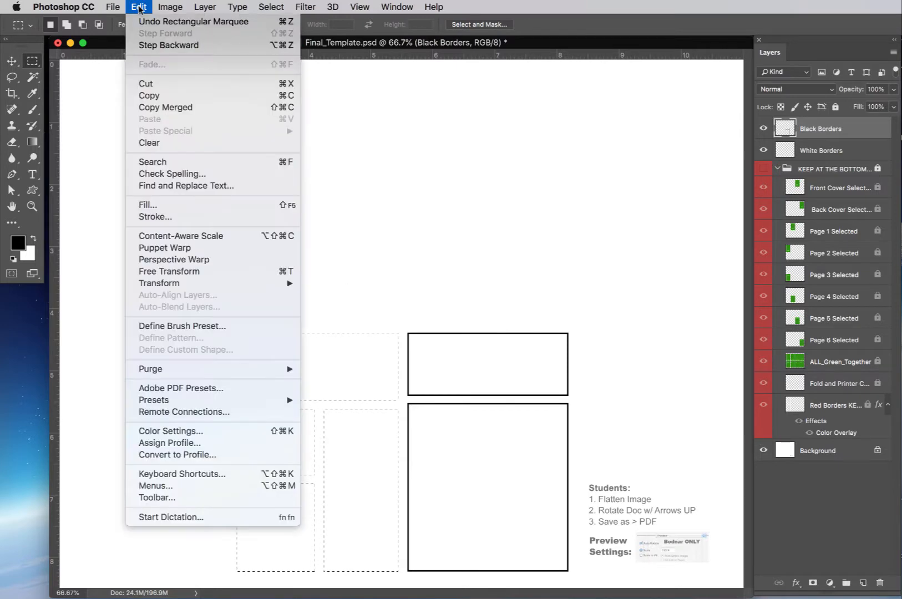
pyautogui.click(158, 216)
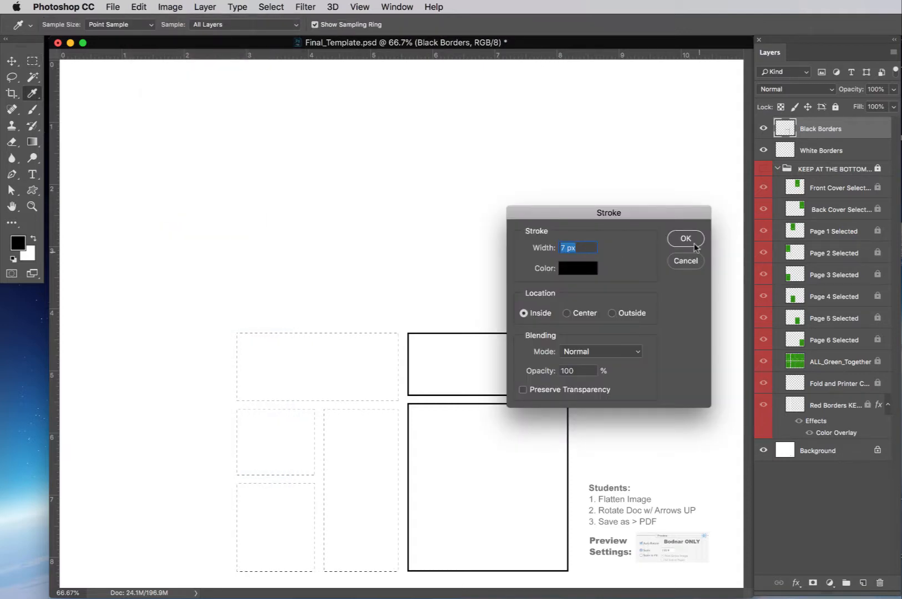
pyautogui.click(693, 243)
pyautogui.press('m')
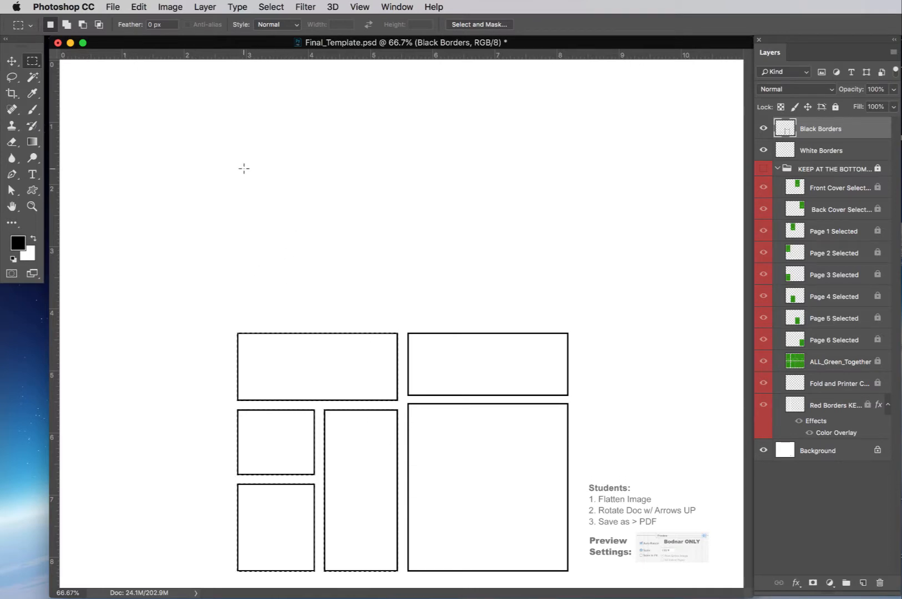
pyautogui.click(764, 168)
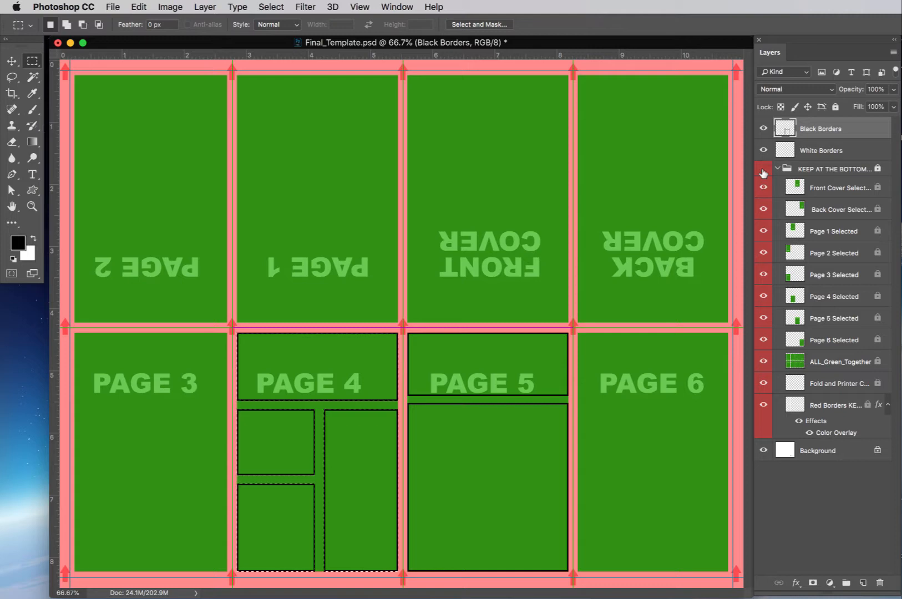
pyautogui.click(764, 169)
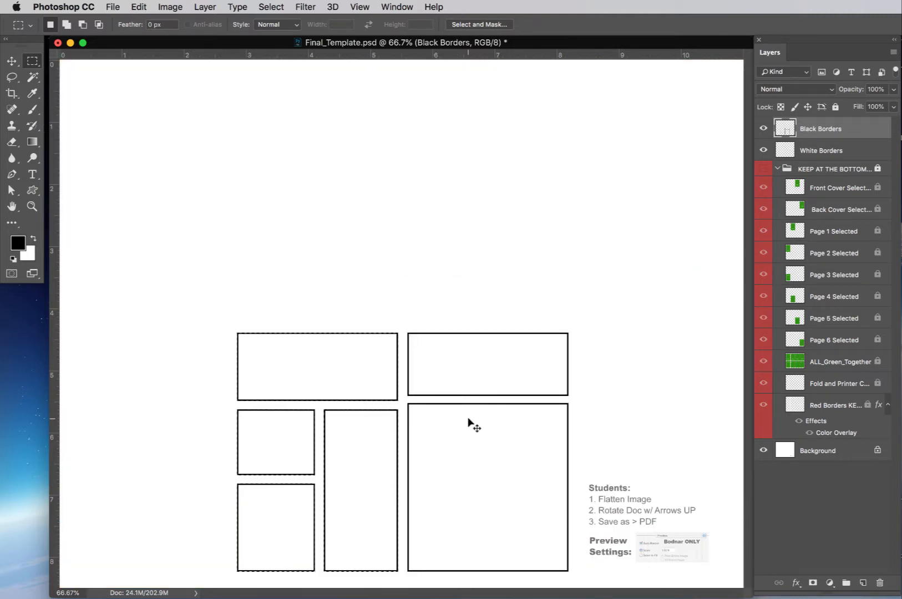
# Deselect the Page 4 panels, check the Black Borders layer by toggling it, and delete both Page 5 panel borders with a marquee around them.
pyautogui.press('super+d')
pyautogui.click(765, 129)
pyautogui.click(764, 129)
pyautogui.moveTo(405, 327); pyautogui.dragTo(575, 580)
pyautogui.press('Delete')
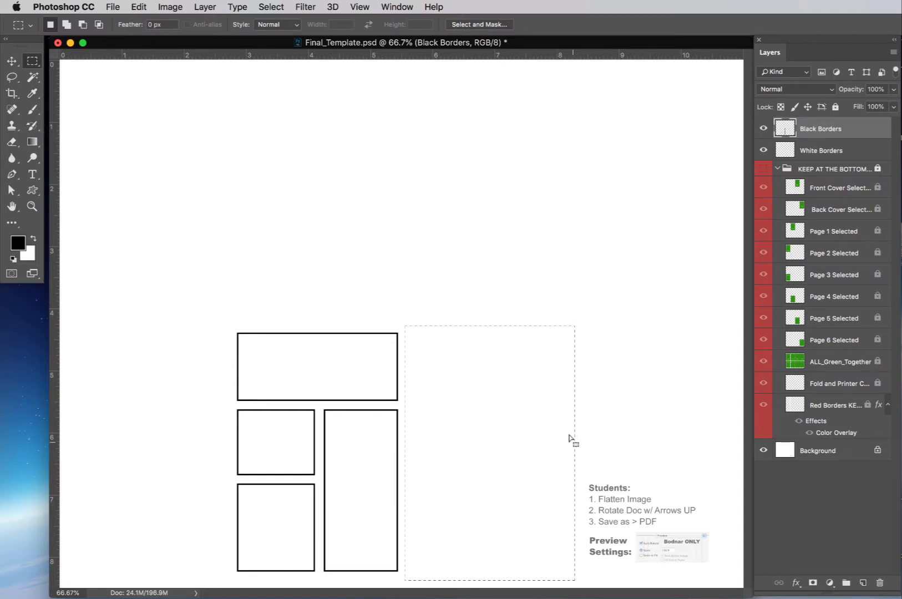
# Load the Page 5 outline and subtract thin strips to form a narrow upper-left, a wider upper-right and a full-width lower panel.
pyautogui.press('super+d')
pyautogui.keyDown('super'); pyautogui.click(797, 319); pyautogui.keyUp('super')
pyautogui.moveTo(405, 442); pyautogui.dragTo(586, 450)
pyautogui.moveTo(451, 322); pyautogui.dragTo(458, 445)
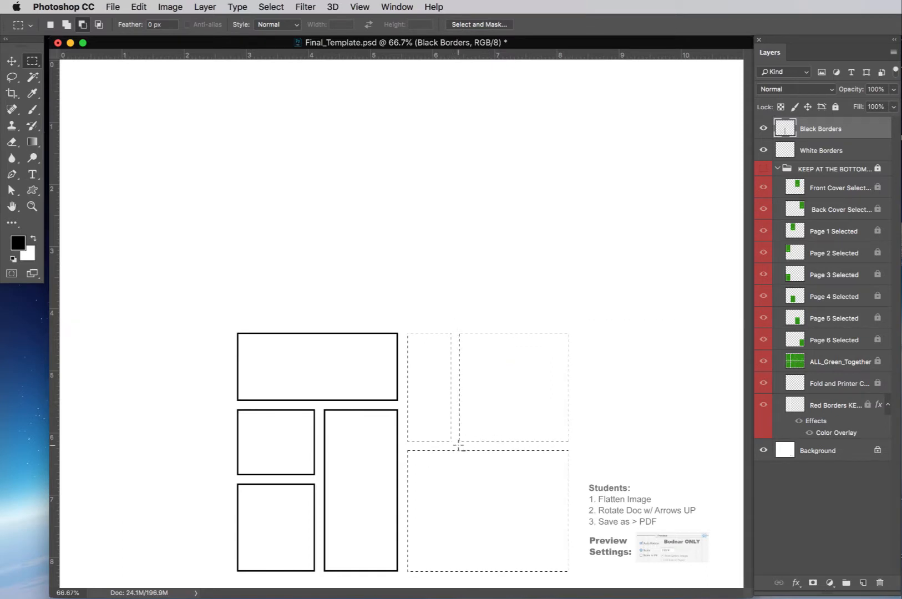
# Stroke the three Page 5 panels with a 7 px black line inside and clear the selection.
pyautogui.click(137, 8)
pyautogui.click(154, 218)
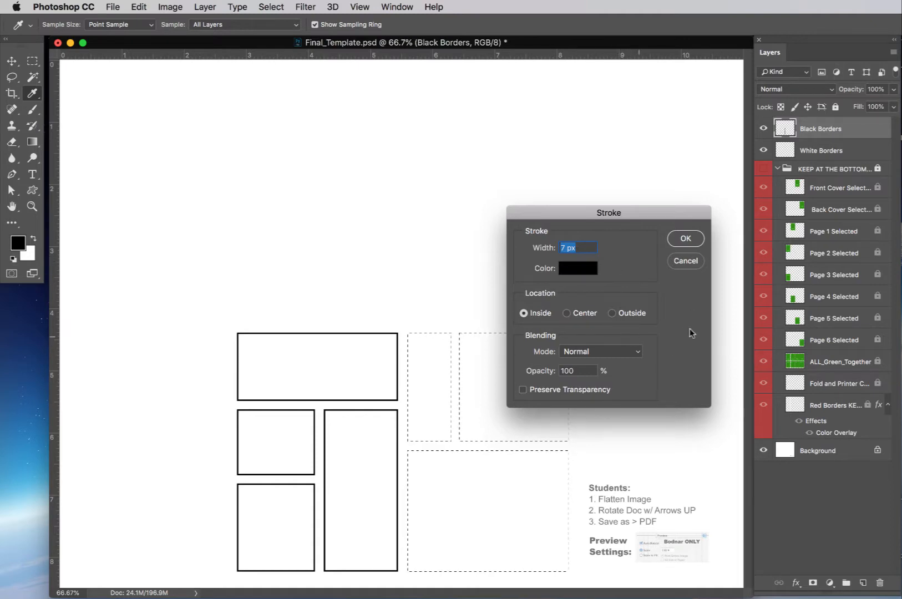
pyautogui.click(686, 239)
pyautogui.press('m')
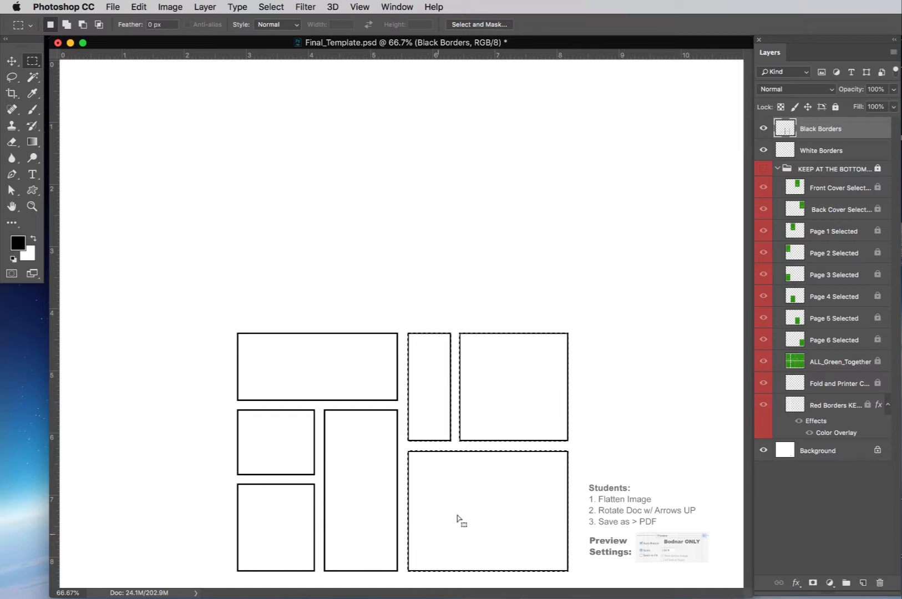
pyautogui.click(505, 441)
# Add a new layer directly below White Borders and set up the Brush tool with a pure red foreground color (255, 0, 0).
pyautogui.click(863, 583)
pyautogui.moveTo(806, 129); pyautogui.dragTo(811, 176)
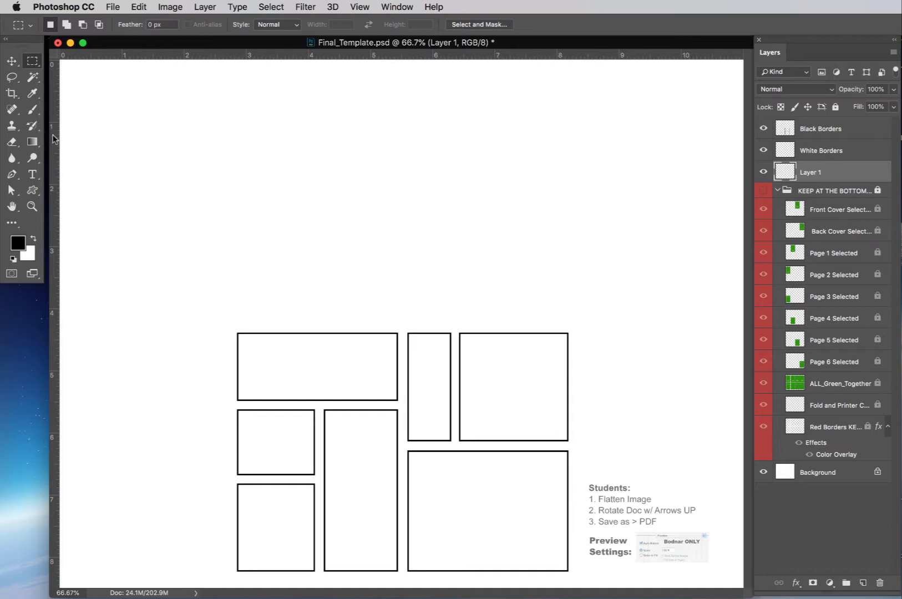
pyautogui.click(34, 111)
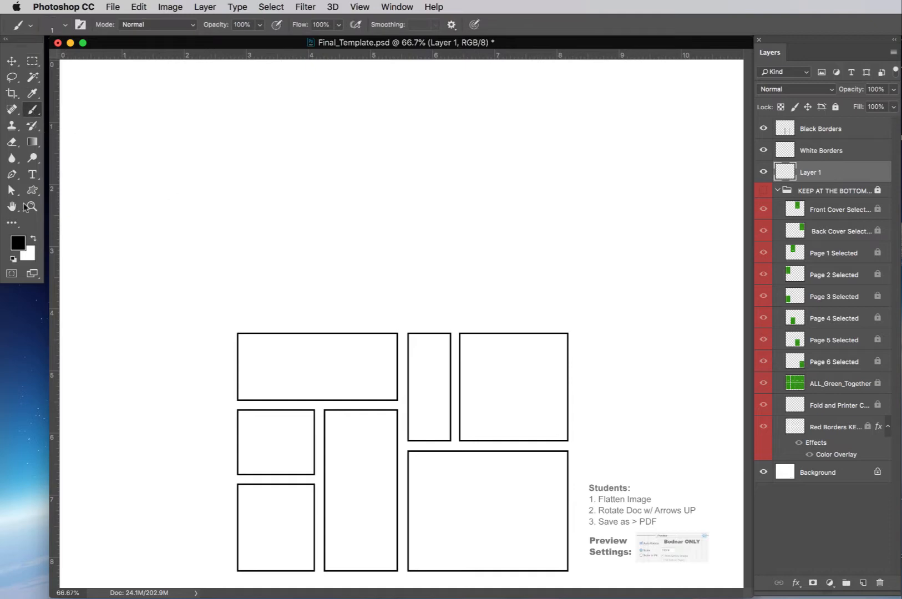
pyautogui.click(20, 243)
pyautogui.moveTo(134, 445); pyautogui.dragTo(282, 411)
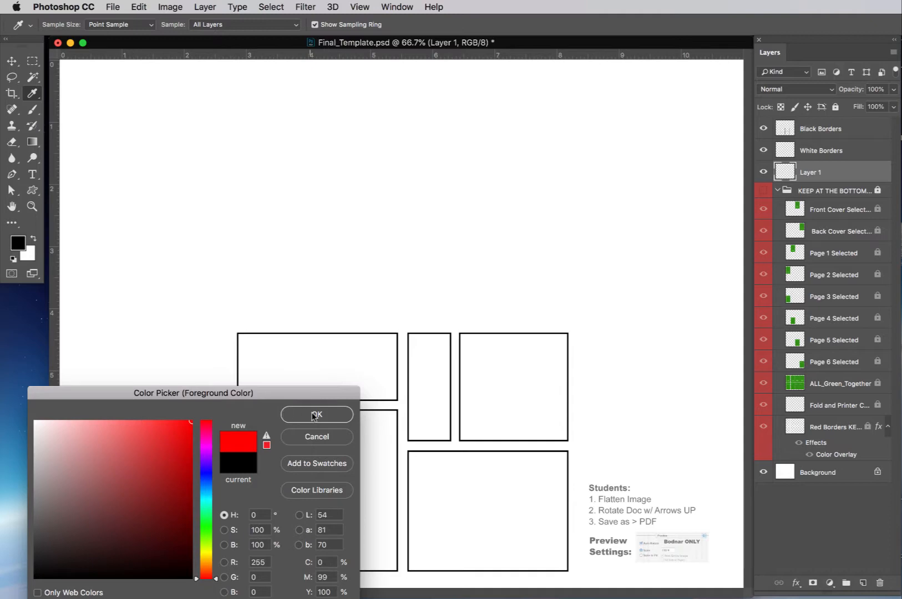
pyautogui.click(312, 414)
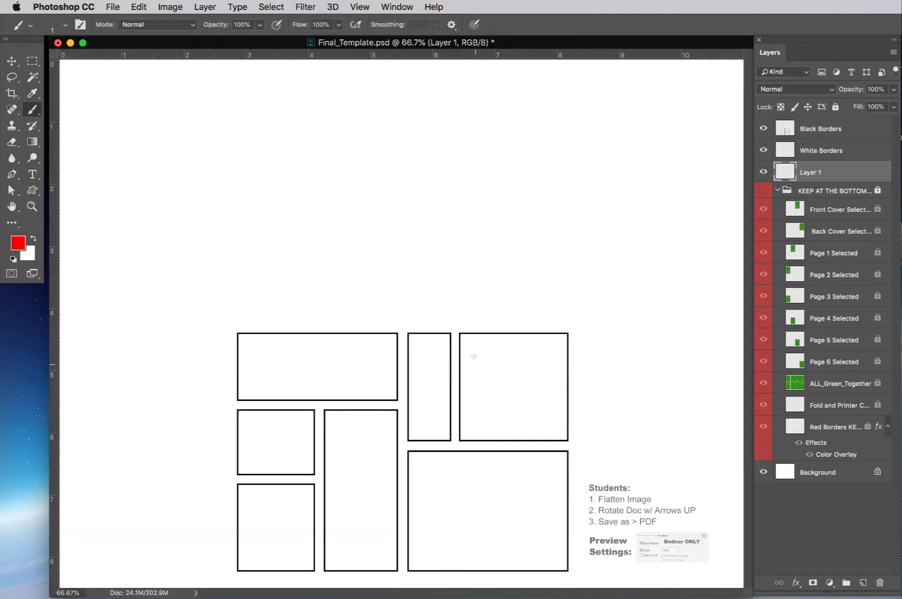
# Paint a red smiley face with a 15 px brush across the two upper Page 5 panels and check it by toggling Layer 1.
pyautogui.moveTo(475, 360)
pyautogui.mouseDown()
pyautogui.moveTo(453, 411)
pyautogui.moveTo(500, 369)
pyautogui.mouseUp()
pyautogui.press('super+z')
pyautogui.moveTo(441, 394)
pyautogui.mouseDown()
pyautogui.moveTo(441, 363)
pyautogui.moveTo(456, 346)
pyautogui.moveTo(481, 350)
pyautogui.moveTo(509, 373)
pyautogui.moveTo(517, 396)
pyautogui.moveTo(500, 421)
pyautogui.moveTo(467, 428)
pyautogui.moveTo(444, 414)
pyautogui.moveTo(447, 376)
pyautogui.moveTo(489, 383)
pyautogui.mouseUp()
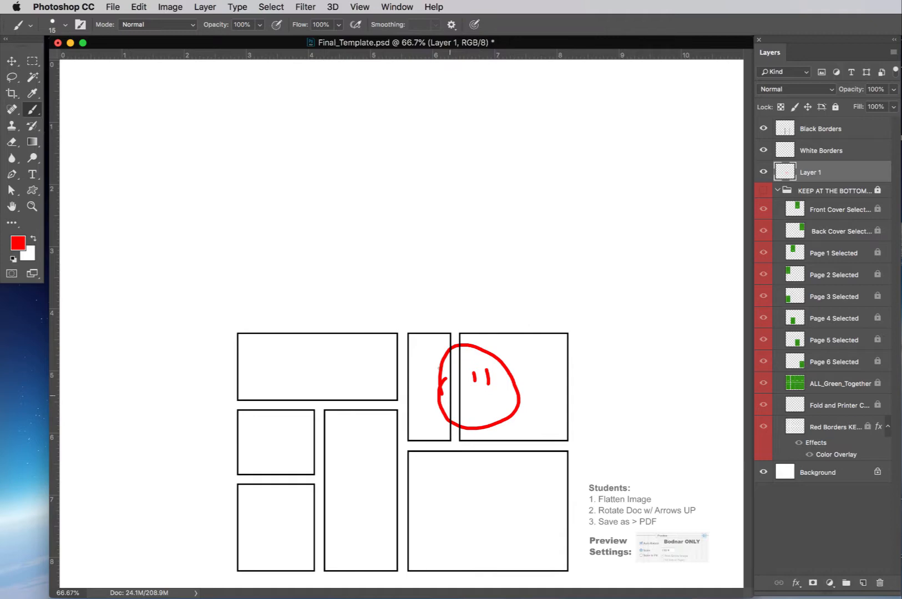
pyautogui.moveTo(471, 403); pyautogui.dragTo(502, 405)
pyautogui.click(764, 173)
pyautogui.click(764, 173)
# On the White Borders layer, marquee a strip about 1.5 in high over the gutter between the two upper Page 5 panels.
pyautogui.press('z')
pyautogui.moveTo(429, 371); pyautogui.dragTo(386, 272)
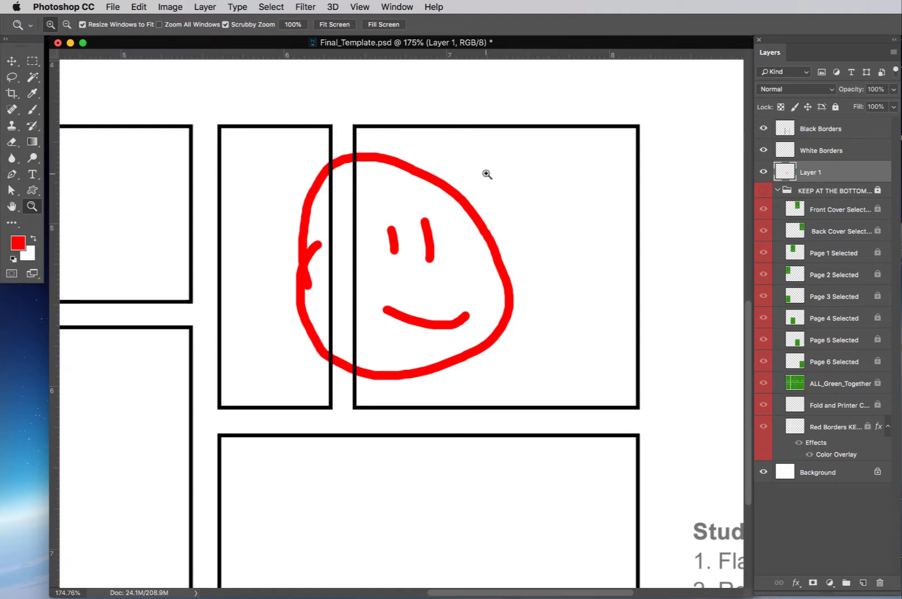
pyautogui.moveTo(327, 205); pyautogui.dragTo(346, 224)
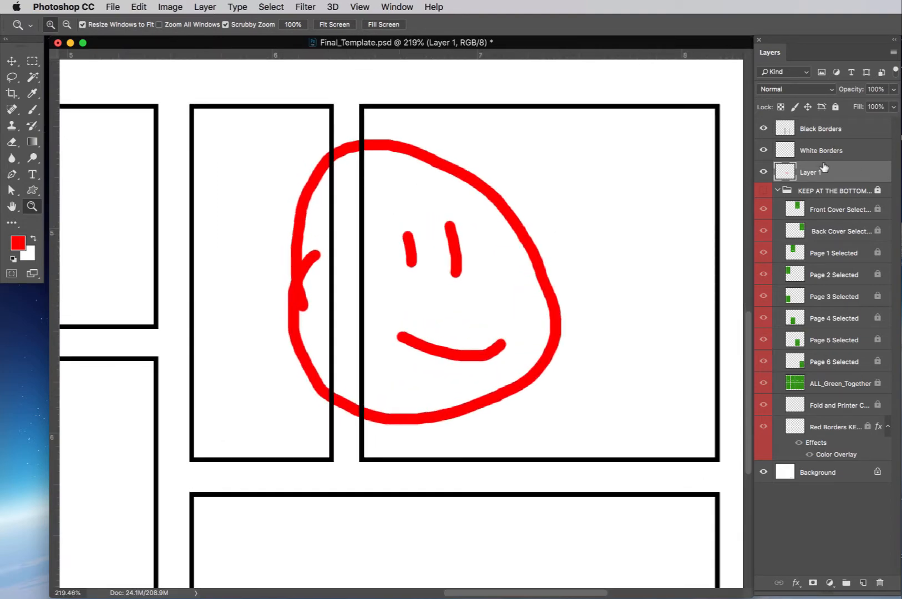
pyautogui.click(814, 151)
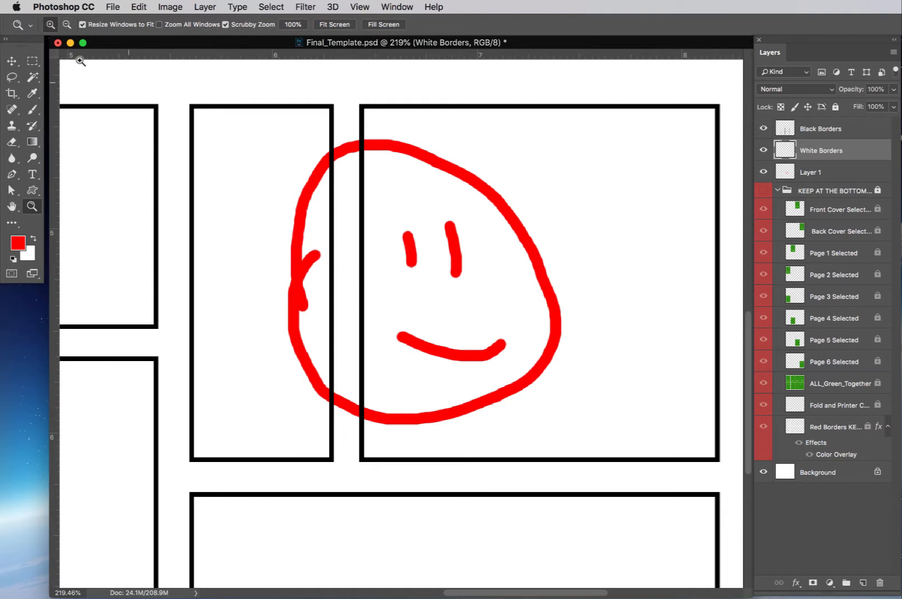
pyautogui.click(31, 63)
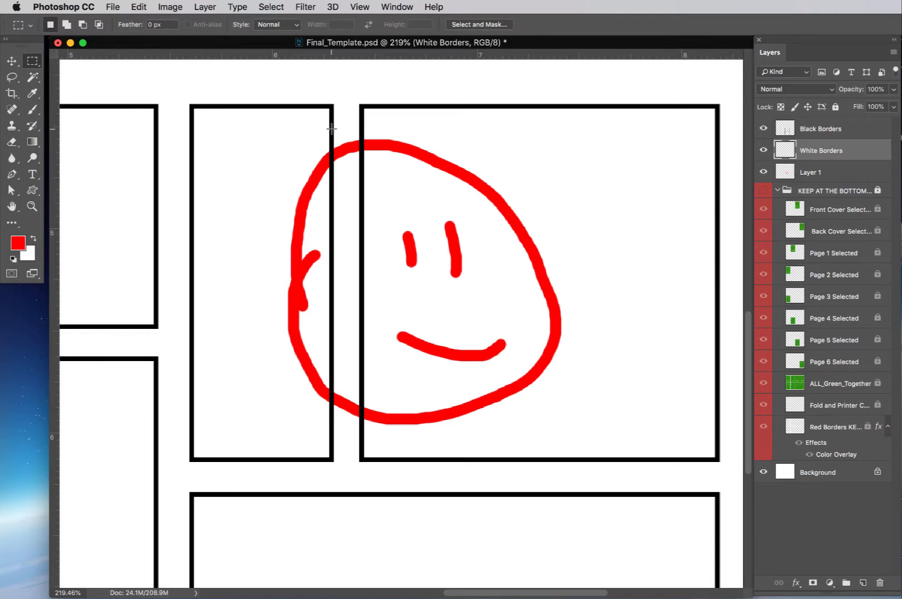
pyautogui.moveTo(331, 129); pyautogui.dragTo(363, 432)
# Fill the gutter selection on the White Borders layer with white at 100% opacity and deselect it.
pyautogui.click(138, 7)
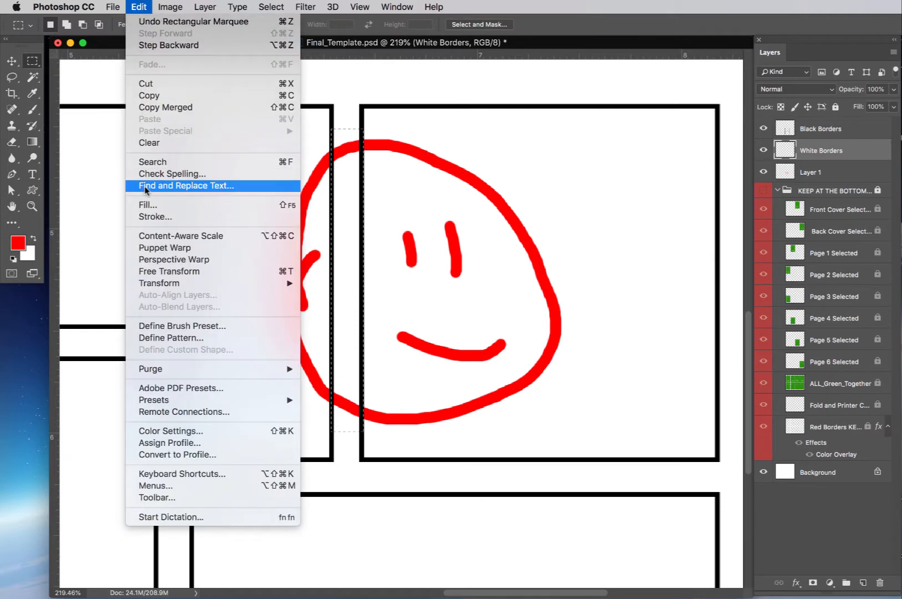
pyautogui.press('Escape')
pyautogui.press('i')
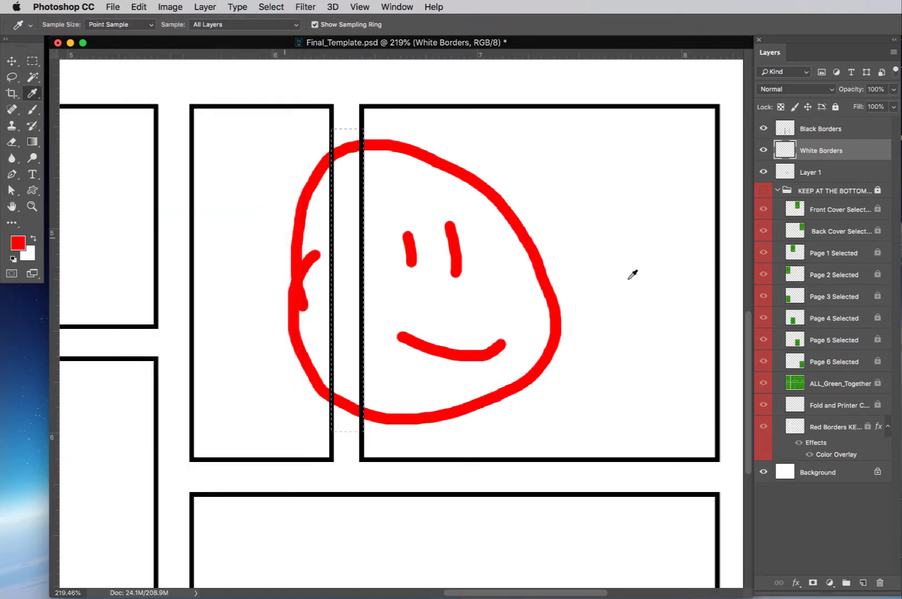
pyautogui.hotkey('shift', 'F5')
pyautogui.moveTo(536, 477); pyautogui.dragTo(508, 437)
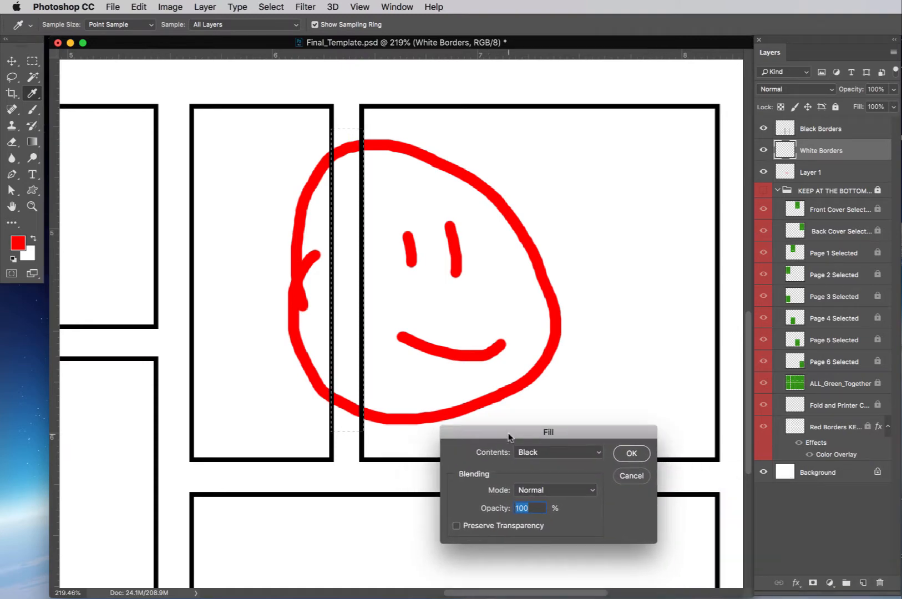
pyautogui.click(550, 454)
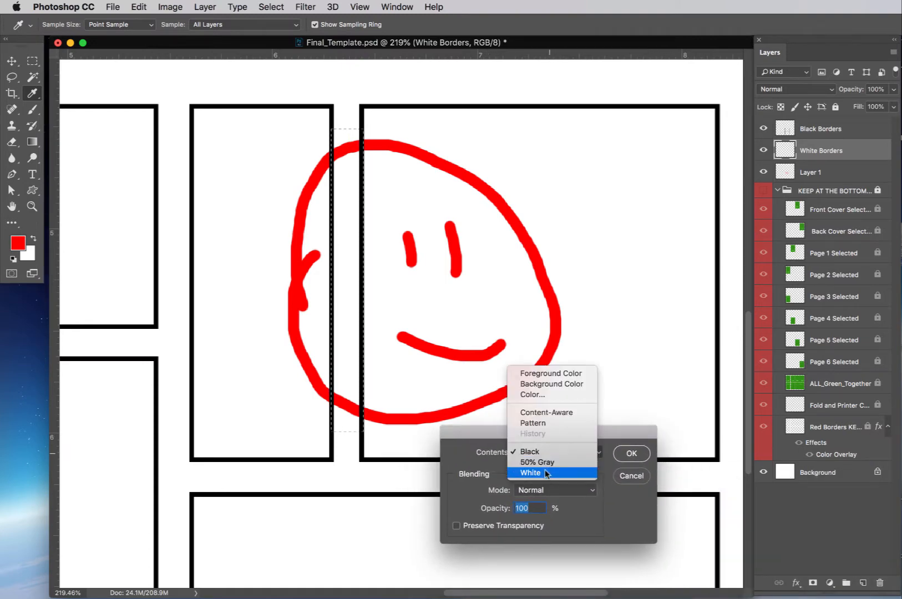
pyautogui.click(556, 471)
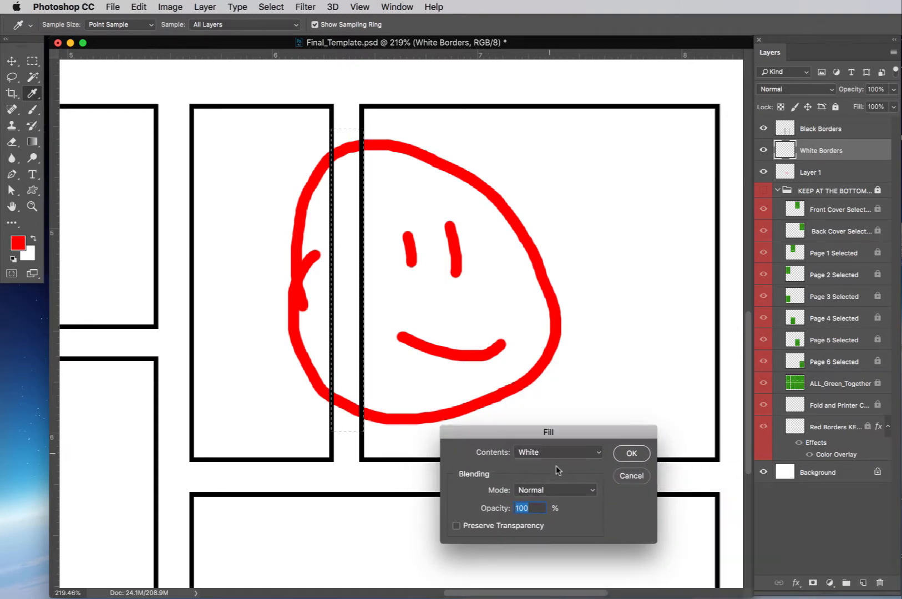
pyautogui.click(637, 454)
pyautogui.press('m')
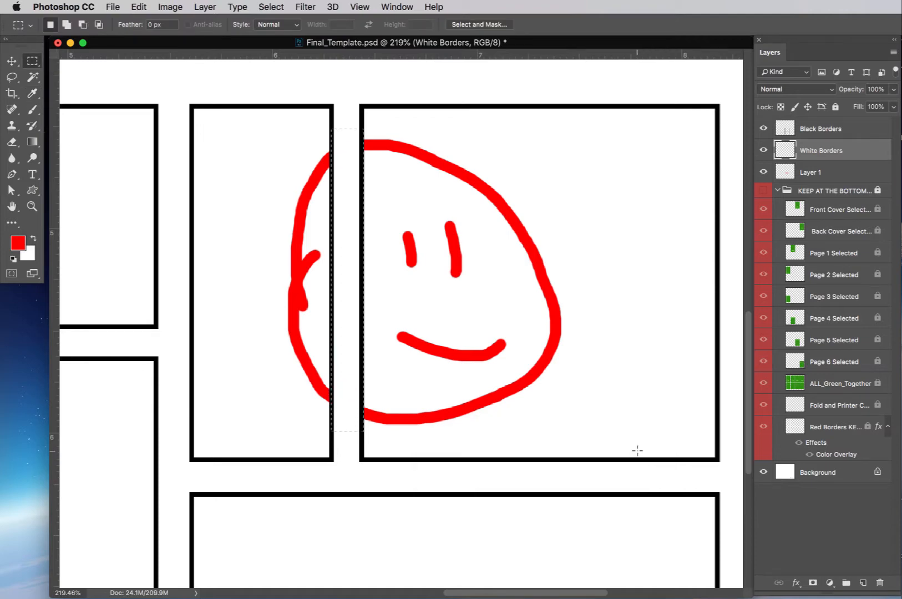
pyautogui.press('super+d')
# Check the face by toggling Layer 1, collapse the template guide group and hide the Background layer.
pyautogui.click(765, 173)
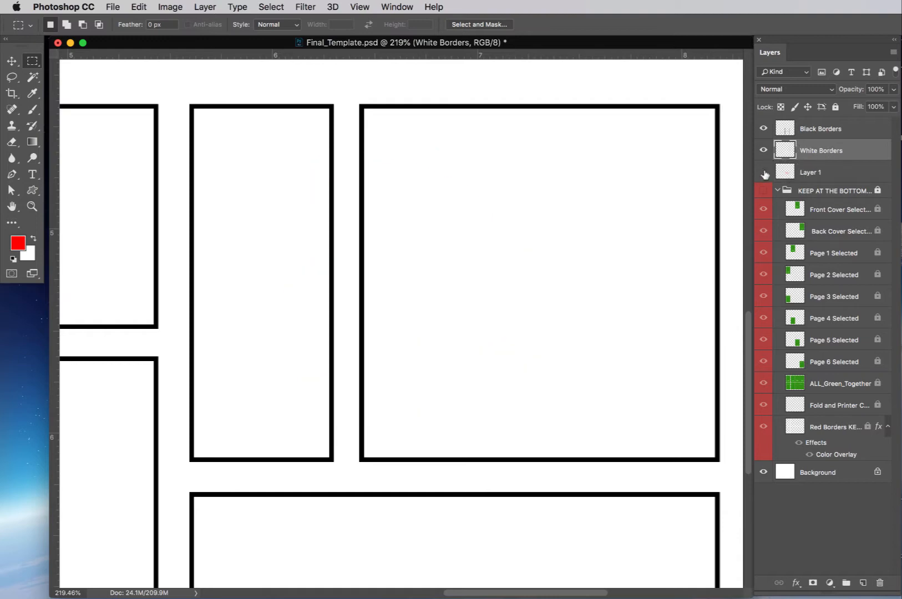
pyautogui.click(764, 173)
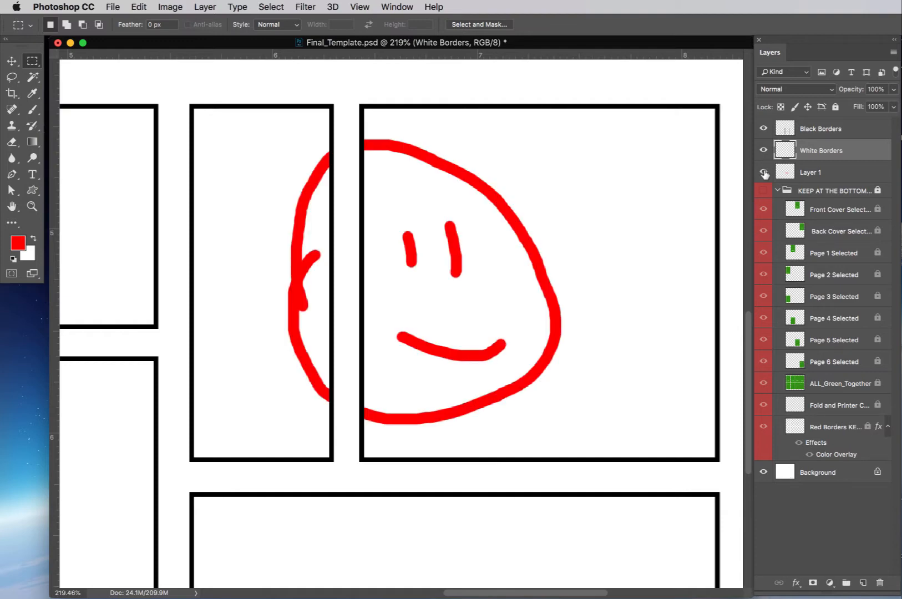
pyautogui.click(777, 190)
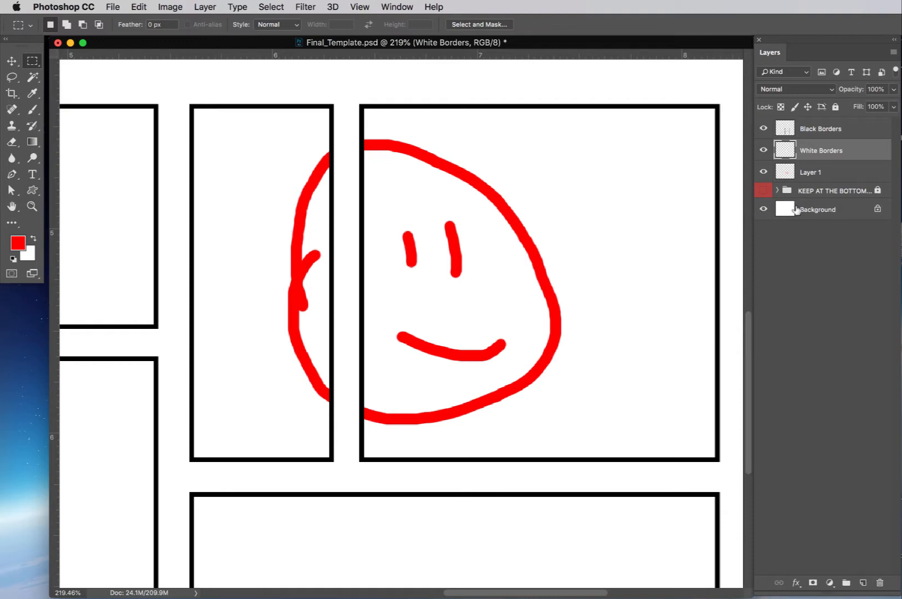
pyautogui.click(766, 209)
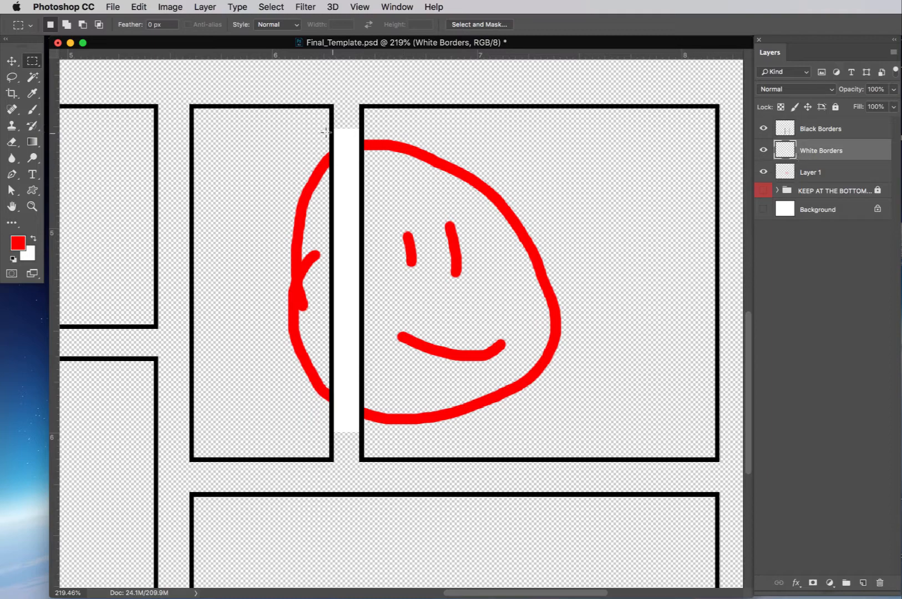
# Try shifting the white gutter strip slightly to the right, and undo both the move and the white fill.
pyautogui.press('v')
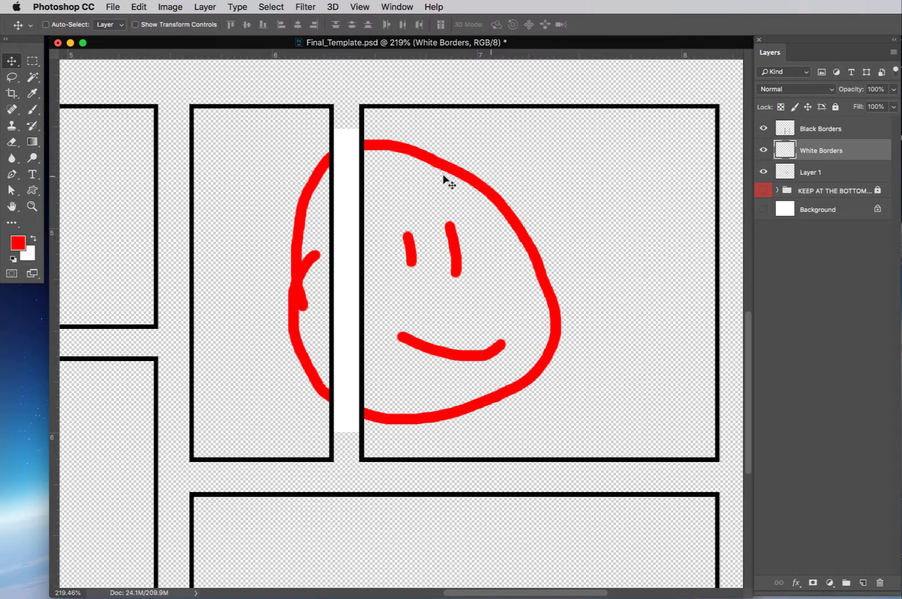
pyautogui.moveTo(348, 153); pyautogui.dragTo(357, 154)
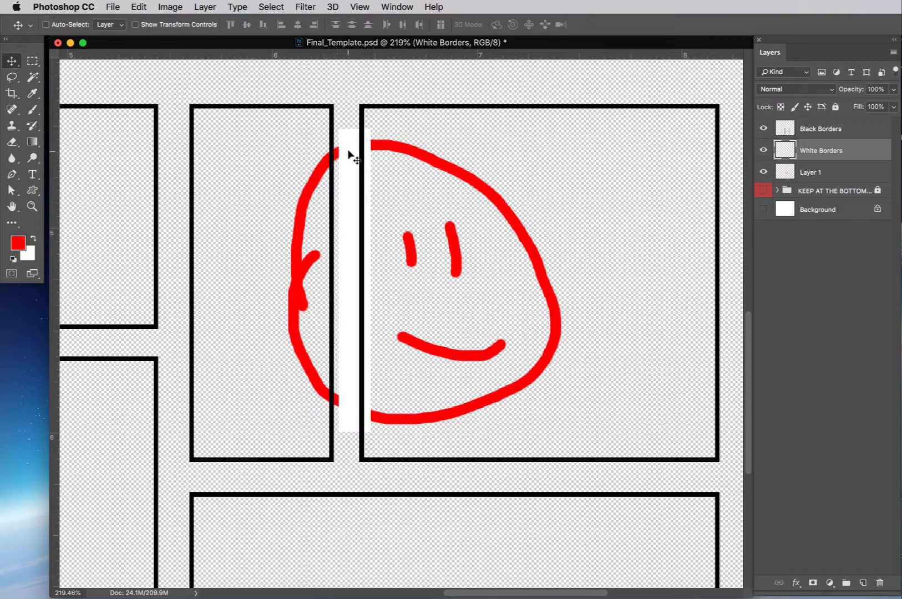
pyautogui.press('super+z')
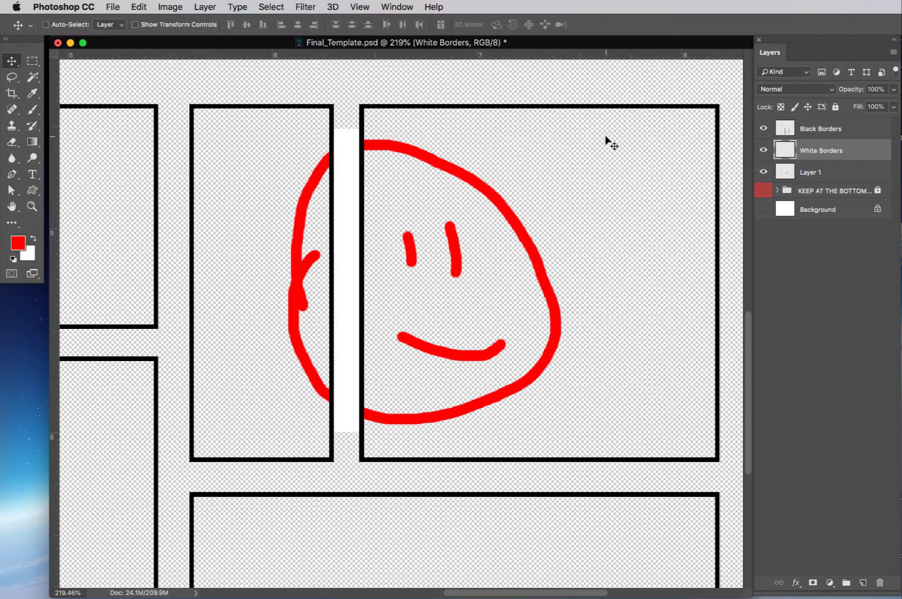
pyautogui.press('super+z')
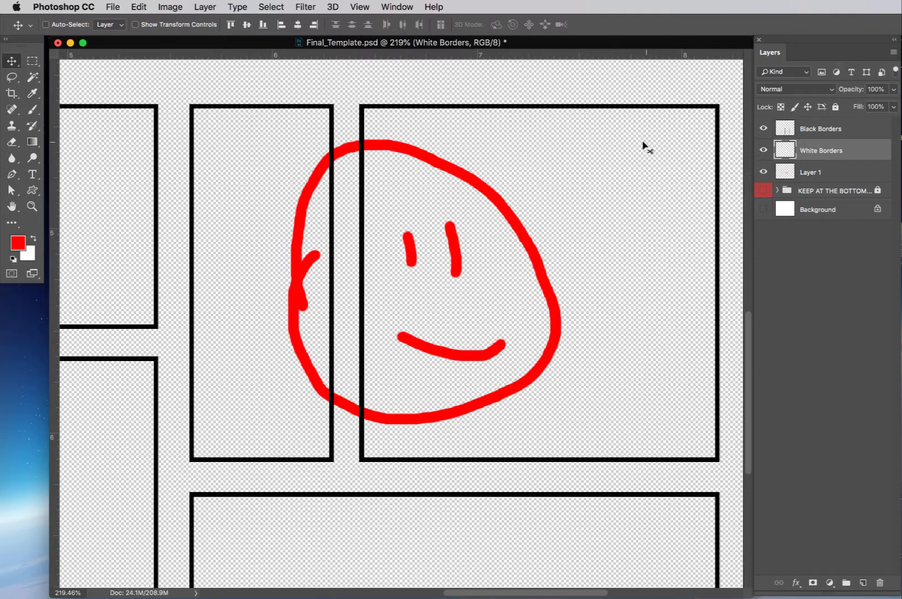
# Try filling a marquee strip about 1.4 in high over the gutter between the two upper Page 5 panels with white.
pyautogui.press('m')
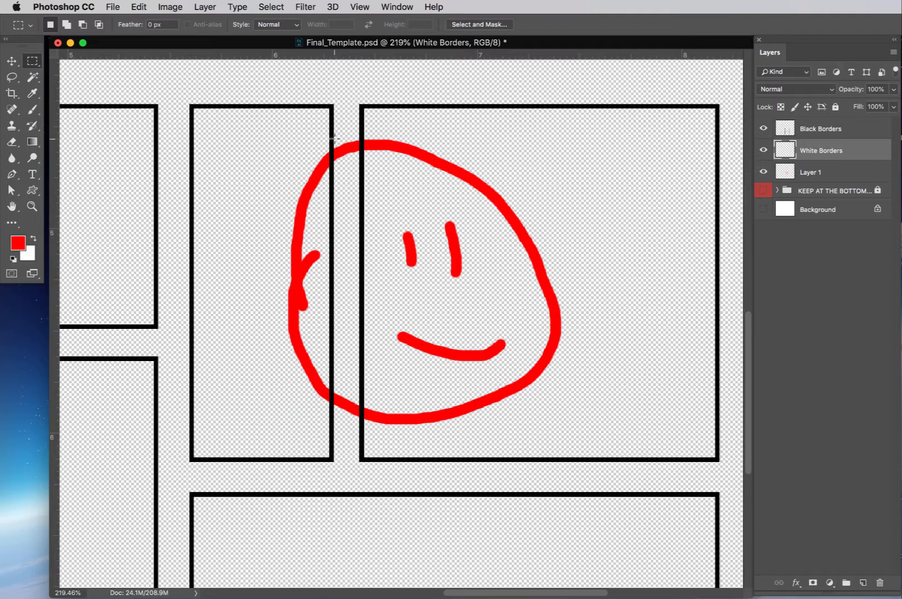
pyautogui.moveTo(335, 138); pyautogui.dragTo(361, 425)
pyautogui.click(137, 7)
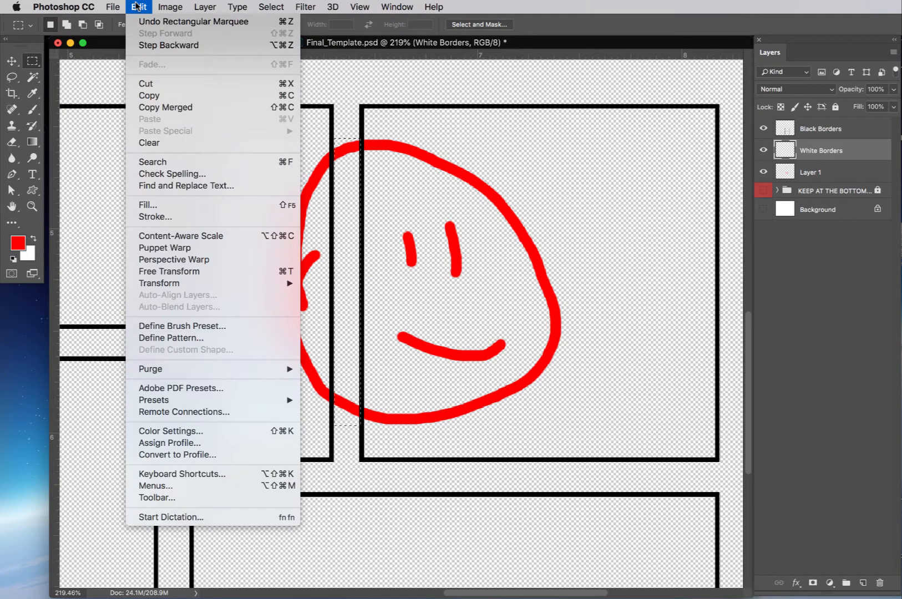
pyautogui.click(164, 208)
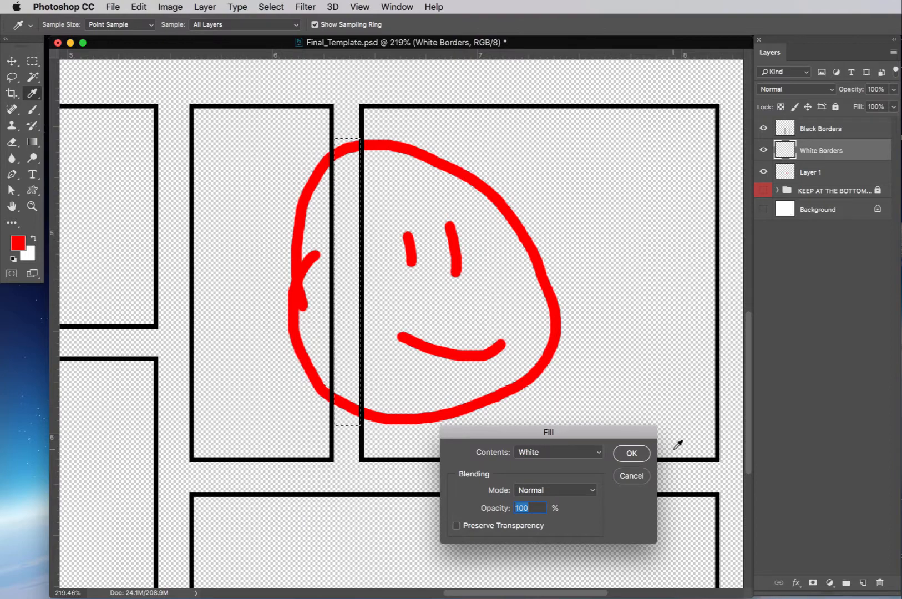
pyautogui.click(632, 454)
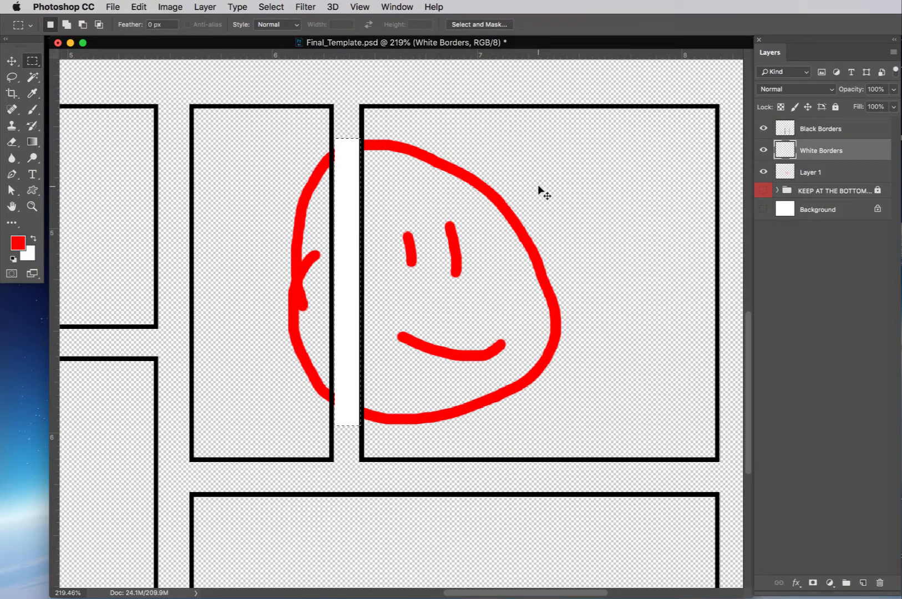
pyautogui.press('super+d')
pyautogui.press('z')
pyautogui.moveTo(315, 148); pyautogui.dragTo(361, 175)
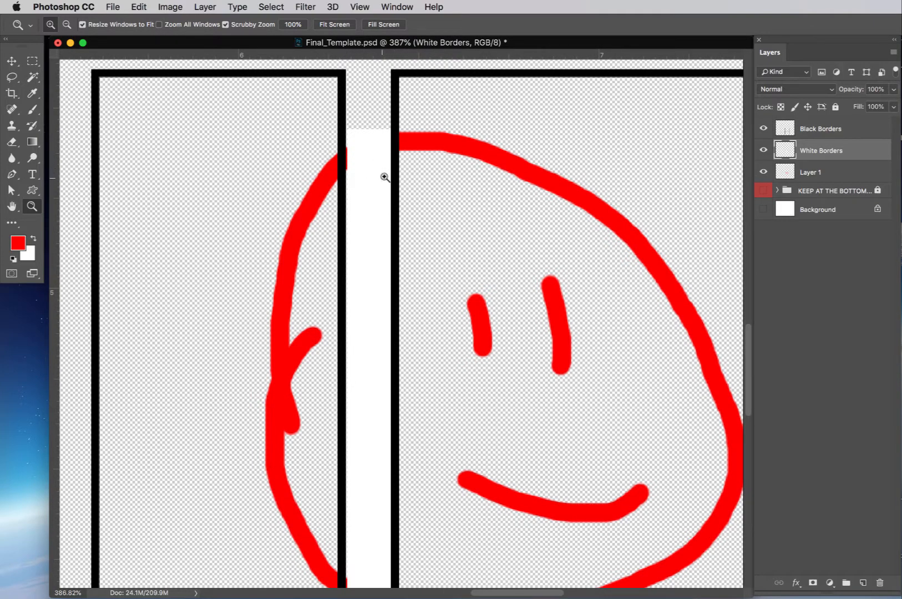
pyautogui.moveTo(387, 178); pyautogui.dragTo(358, 157)
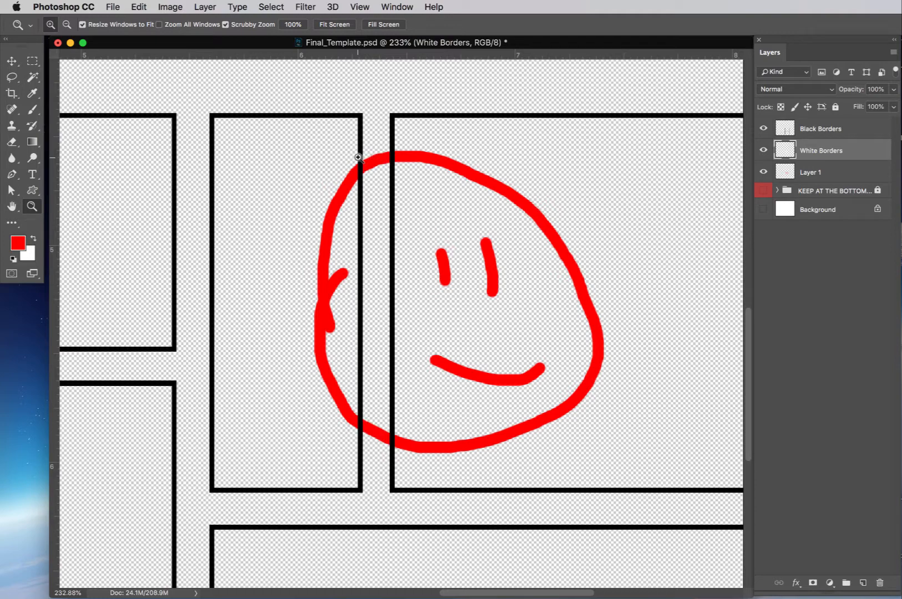
# Marquee the face's gutter crossing between the upper Page 5 panels, flush with both borders, fill it with white on White Borders, and deselect.
pyautogui.press('m')
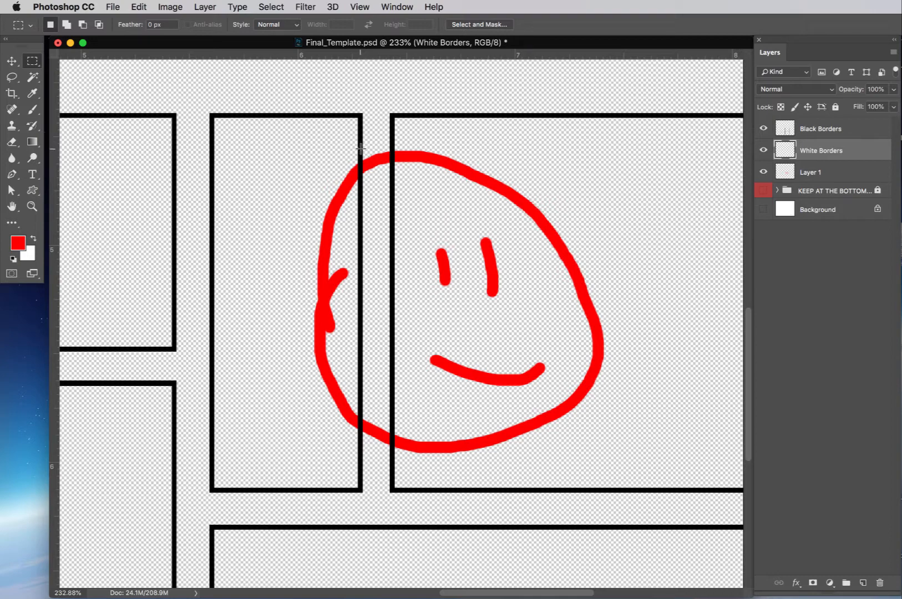
pyautogui.moveTo(361, 148); pyautogui.dragTo(394, 457)
pyautogui.hotkey('shift', 'F5')
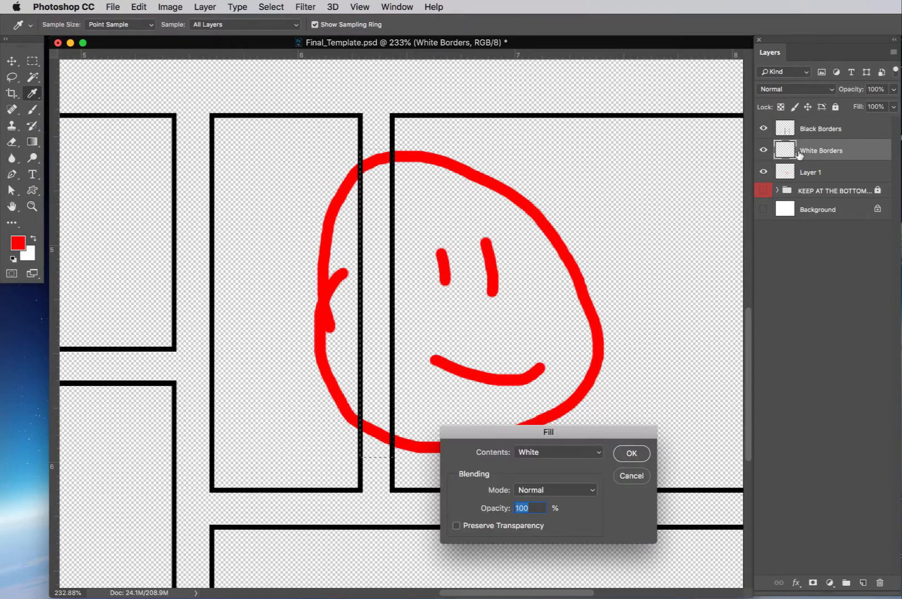
pyautogui.press('Return')
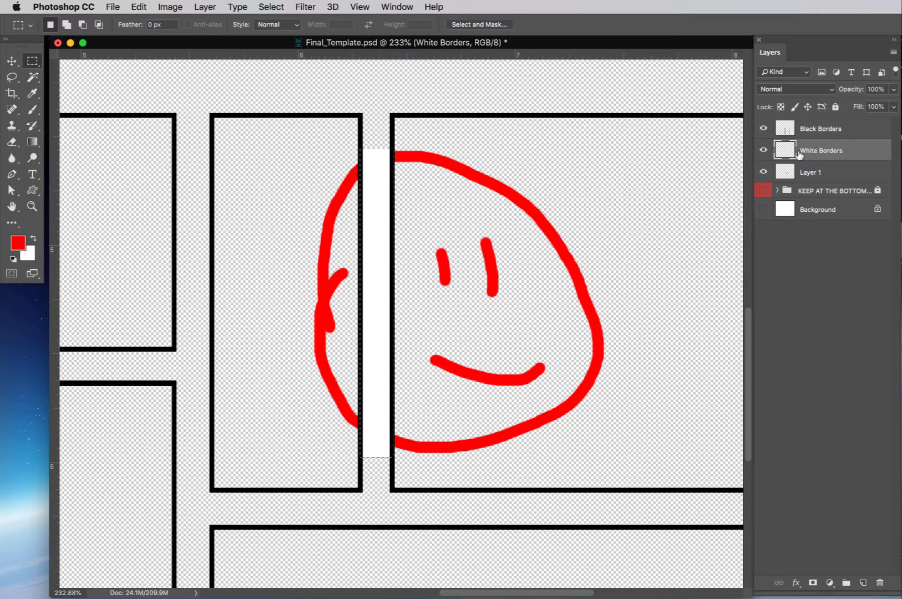
pyautogui.press('super+d')
# Toggle Layer 1's visibility to check that it holds the face, and rename the layer Red drawings.
pyautogui.click(809, 175)
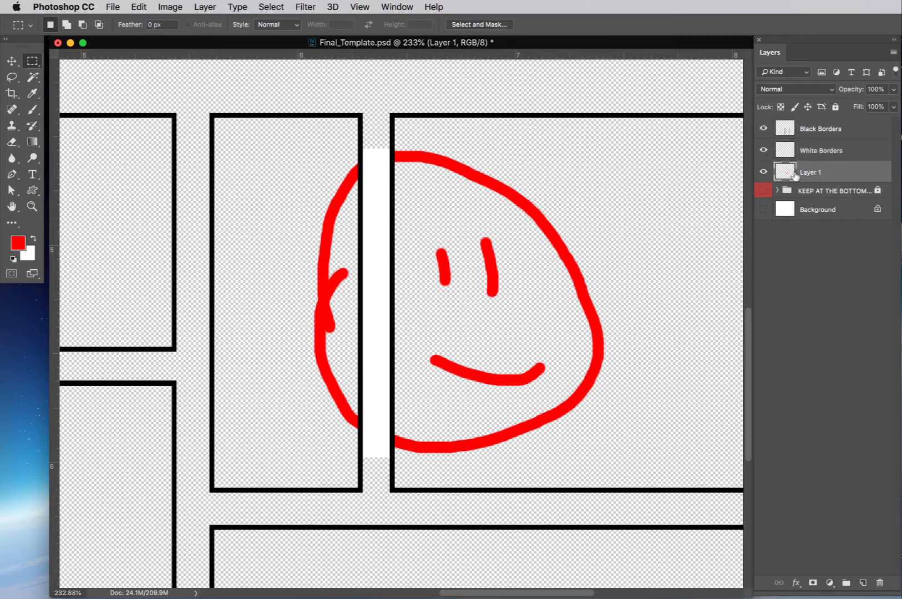
pyautogui.click(764, 173)
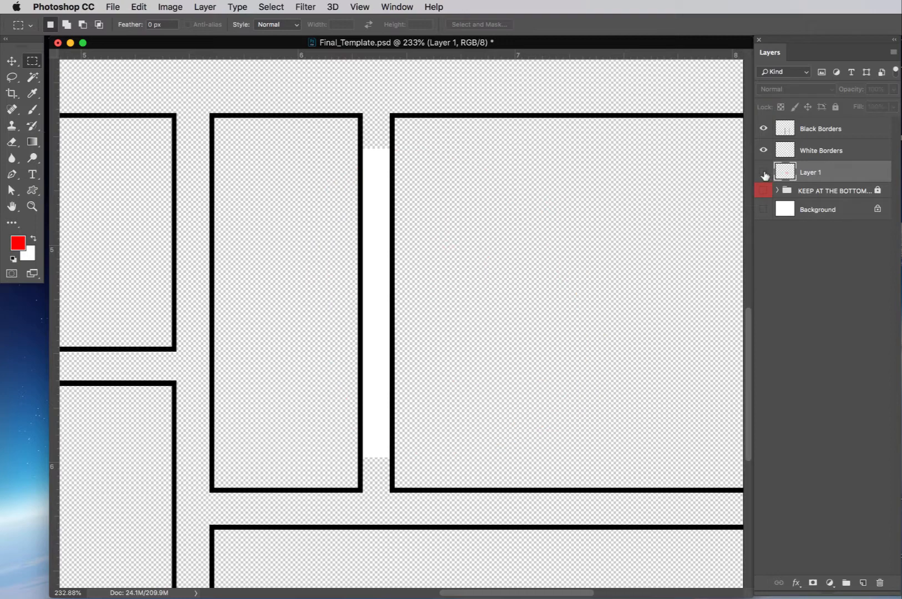
pyautogui.click(764, 173)
pyautogui.doubleClick(808, 172)
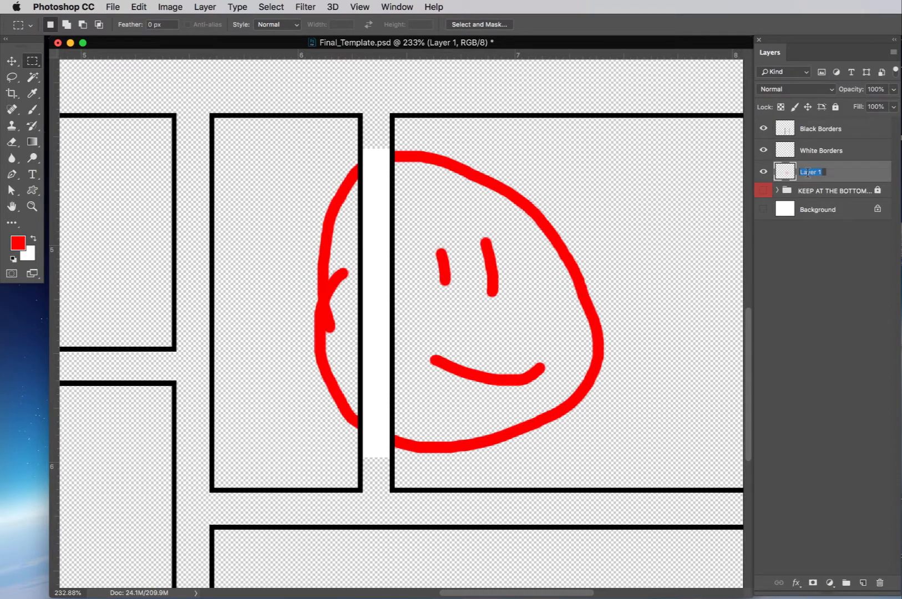
pyautogui.write('Red drawings')
pyautogui.press('Return')
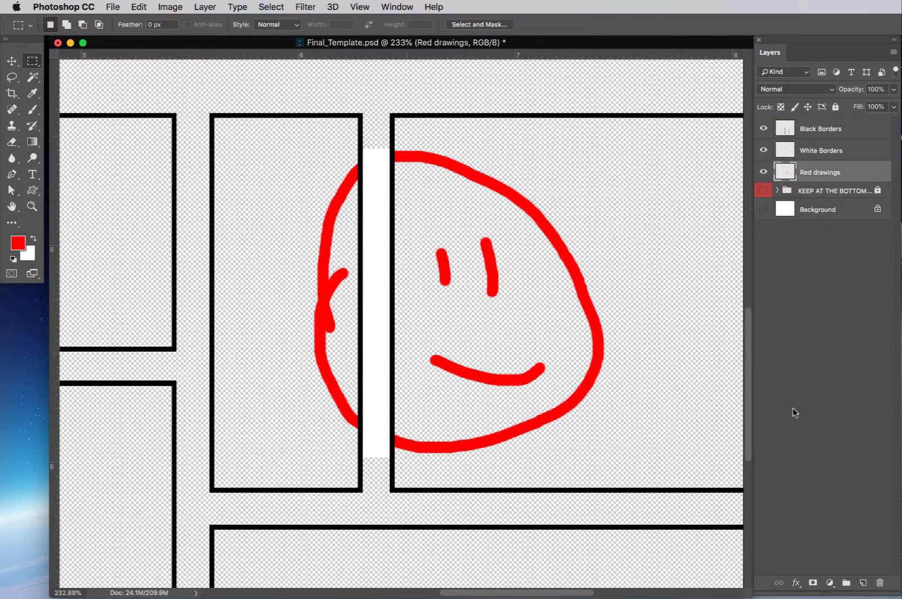
# Add a layer mask to Red drawings and paint it black with a 30 px brush over the face inside the narrow panel.
pyautogui.click(813, 584)
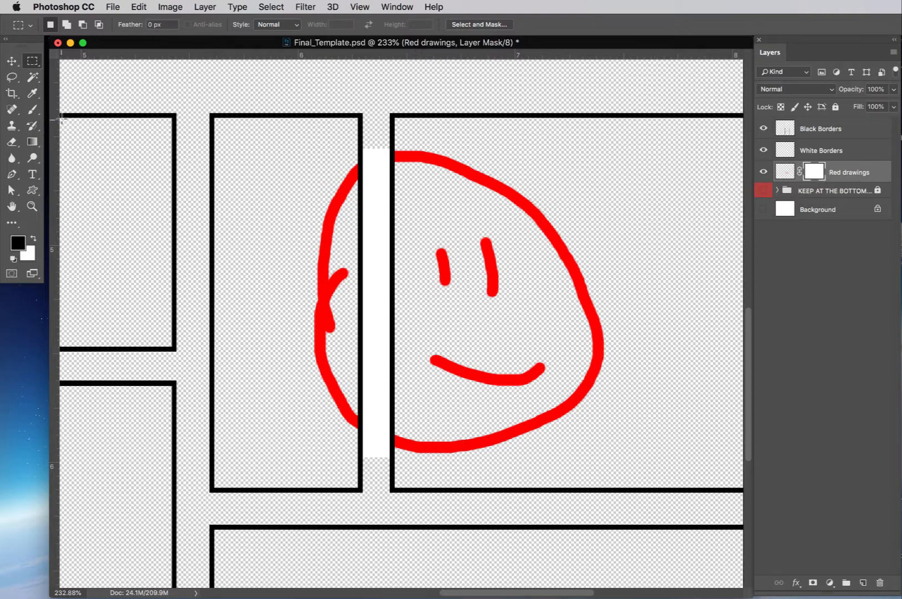
pyautogui.click(34, 111)
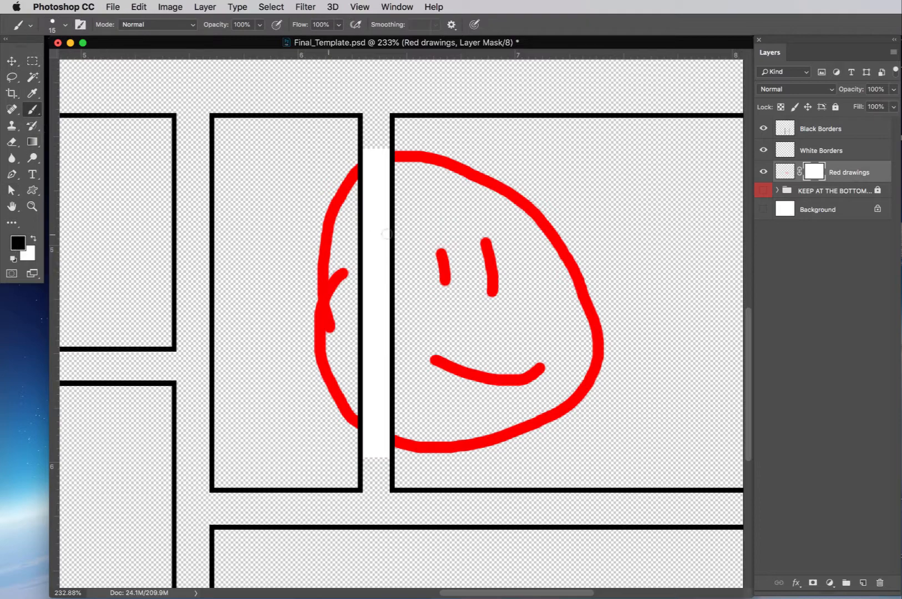
pyautogui.press(']')
pyautogui.press(']')
pyautogui.press(']')
pyautogui.moveTo(356, 165)
pyautogui.mouseDown()
pyautogui.moveTo(326, 224)
pyautogui.moveTo(321, 293)
pyautogui.moveTo(342, 271)
pyautogui.moveTo(324, 340)
pyautogui.moveTo(313, 326)
pyautogui.moveTo(345, 414)
pyautogui.mouseUp()
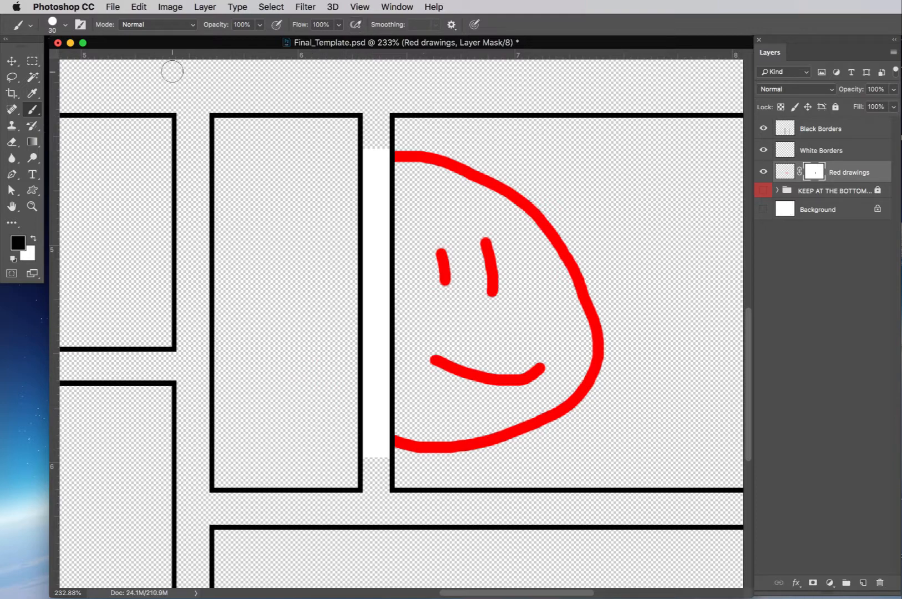
# Move the masked face on Red drawings to the right and slightly up, fully inside the wide upper panel.
pyautogui.click(11, 61)
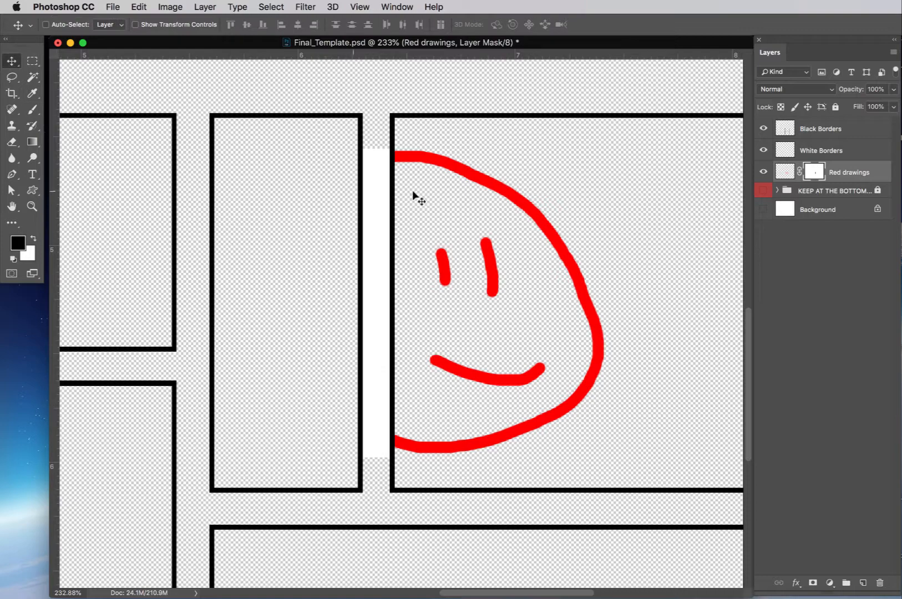
pyautogui.moveTo(416, 165)
pyautogui.mouseDown()
pyautogui.moveTo(508, 175)
pyautogui.moveTo(476, 167)
pyautogui.moveTo(431, 174)
pyautogui.moveTo(506, 165)
pyautogui.moveTo(450, 140)
pyautogui.moveTo(501, 150)
pyautogui.mouseUp()
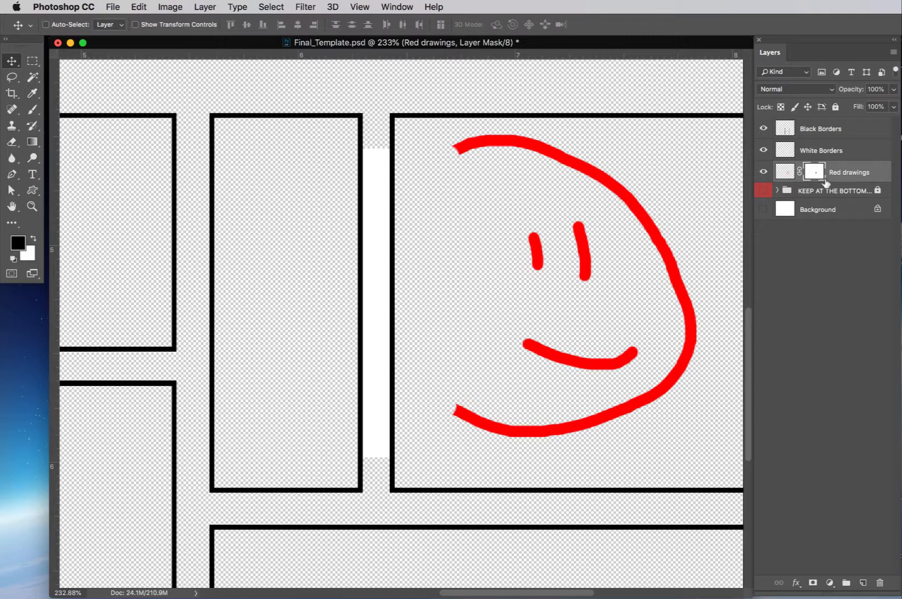
pyautogui.scroll(2, 477, 145)
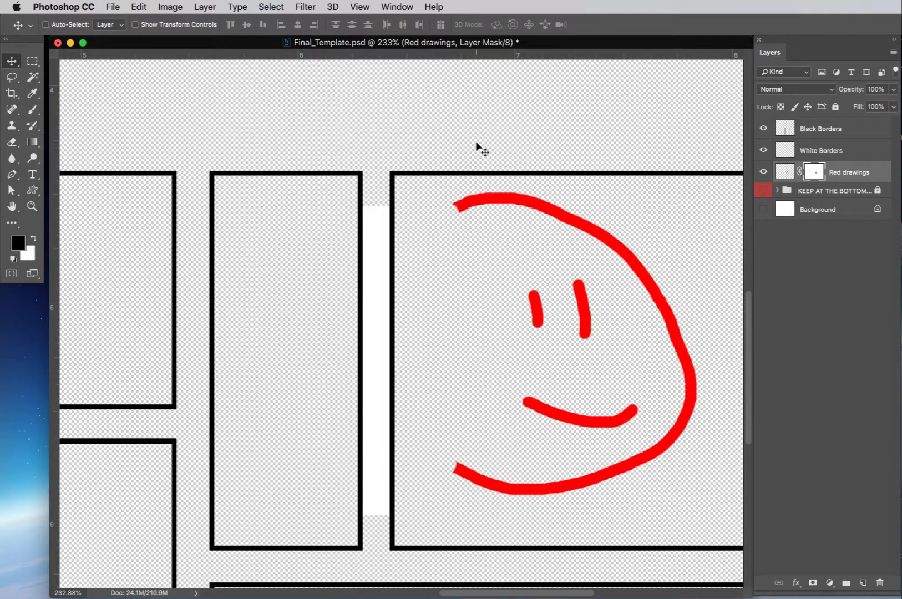
# Paint white with the 30 px brush on the Red drawings mask to restore the hidden side of the face.
pyautogui.click(33, 109)
pyautogui.click(34, 235)
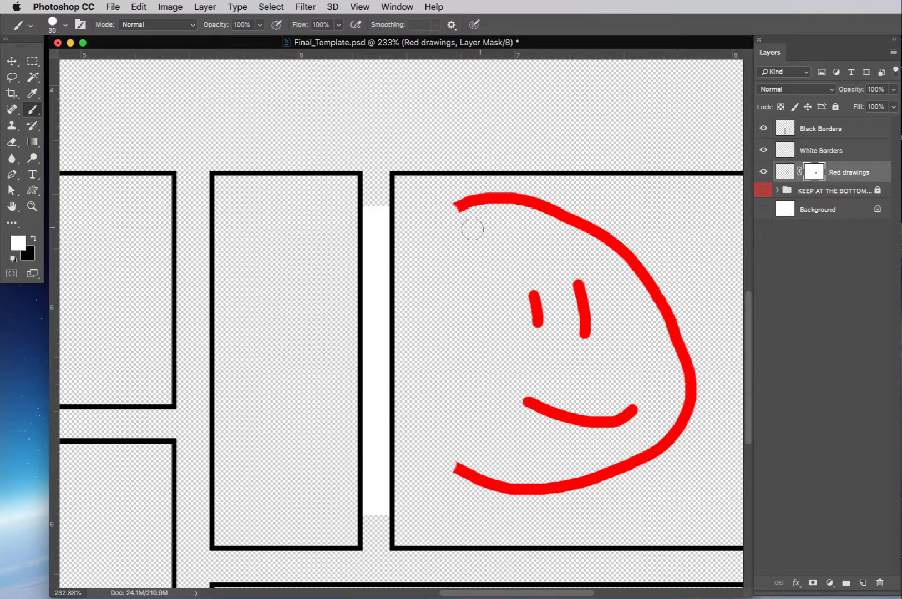
pyautogui.moveTo(451, 214); pyautogui.dragTo(433, 235)
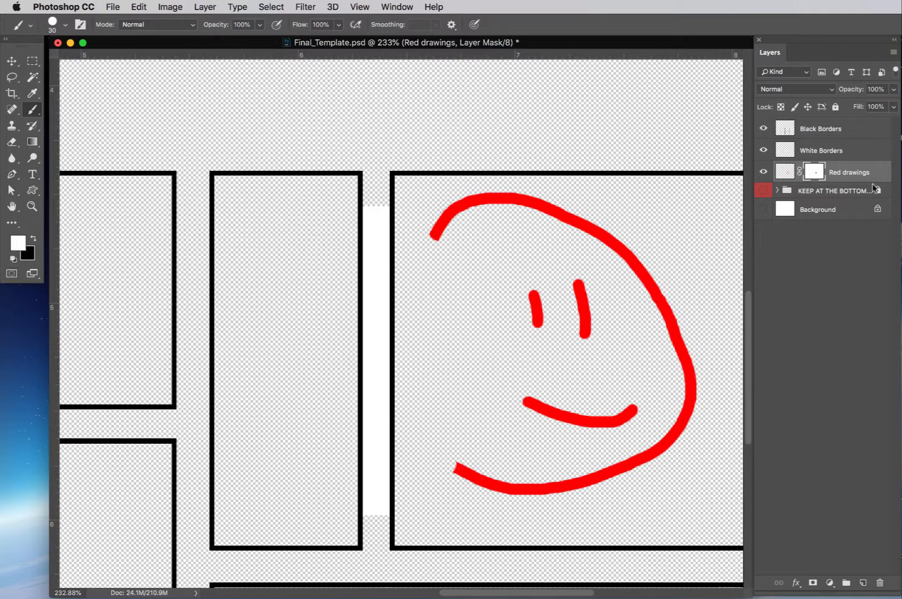
pyautogui.click(785, 153)
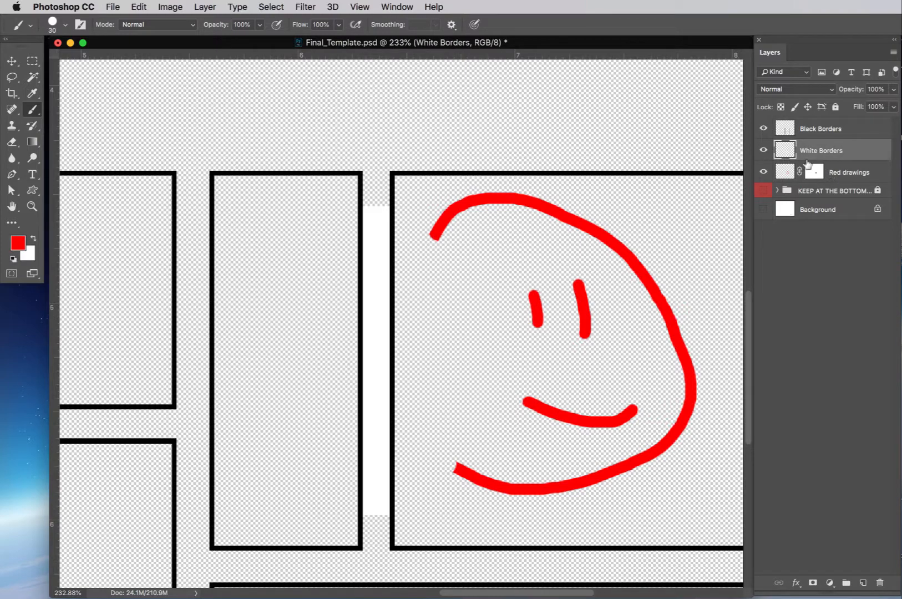
pyautogui.click(785, 173)
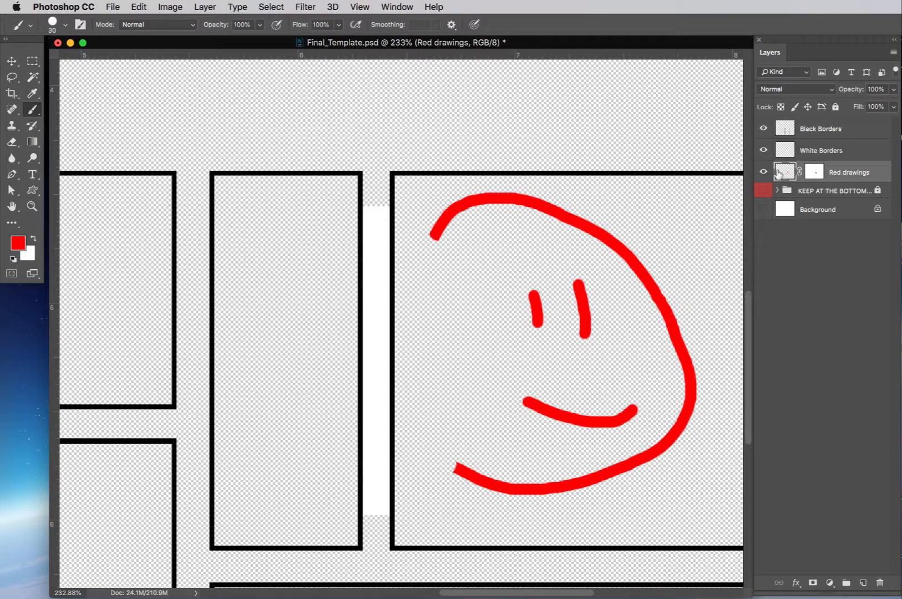
pyautogui.click(814, 172)
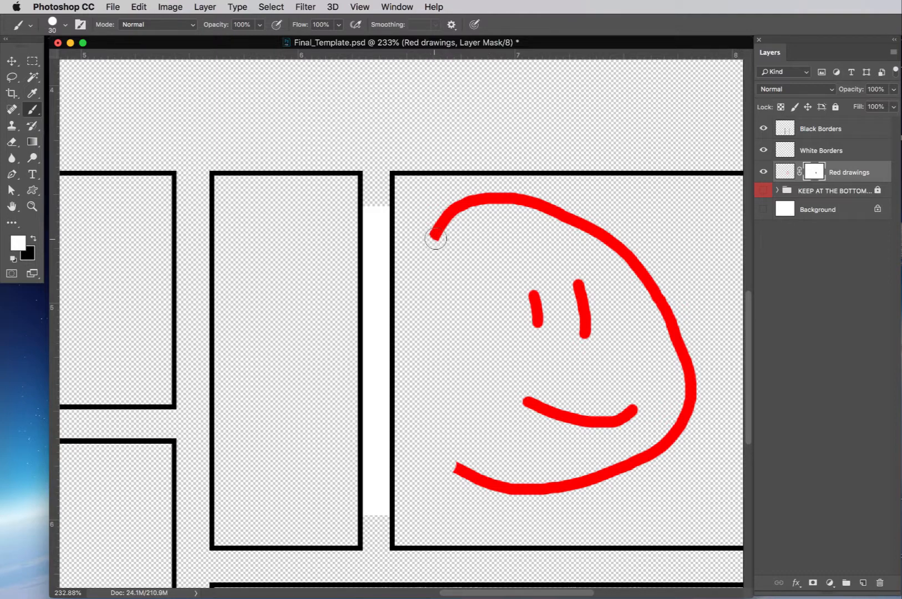
pyautogui.moveTo(437, 235)
pyautogui.mouseDown()
pyautogui.moveTo(421, 288)
pyautogui.moveTo(423, 259)
pyautogui.moveTo(416, 377)
pyautogui.moveTo(429, 315)
pyautogui.moveTo(444, 326)
pyautogui.moveTo(421, 370)
pyautogui.moveTo(431, 422)
pyautogui.moveTo(415, 425)
pyautogui.moveTo(417, 385)
pyautogui.moveTo(415, 401)
pyautogui.moveTo(455, 471)
pyautogui.mouseUp()
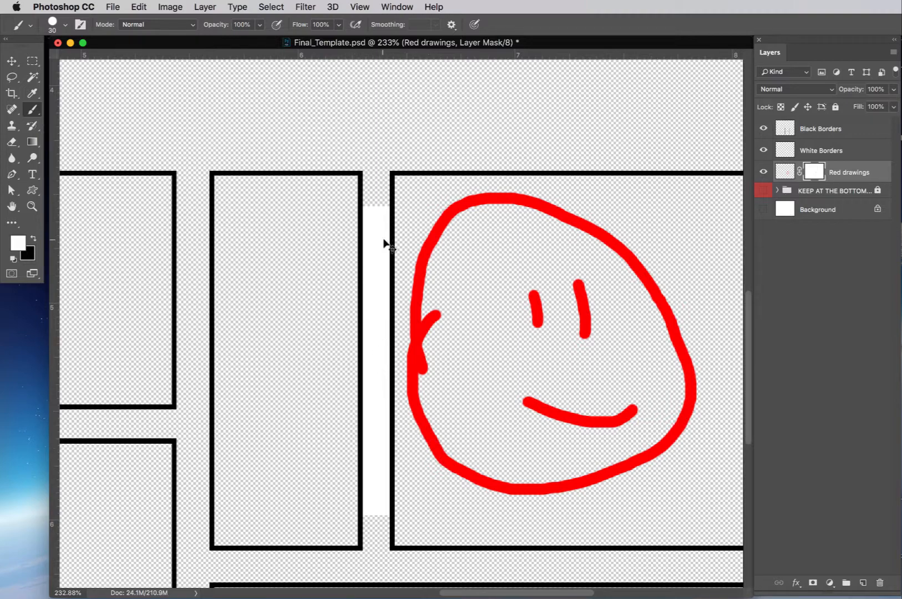
# Expand the locked template guide group, load the Page 3 Selected layer as a selection, and show the Background layer.
pyautogui.press('super+minus')
pyautogui.press('super+minus')
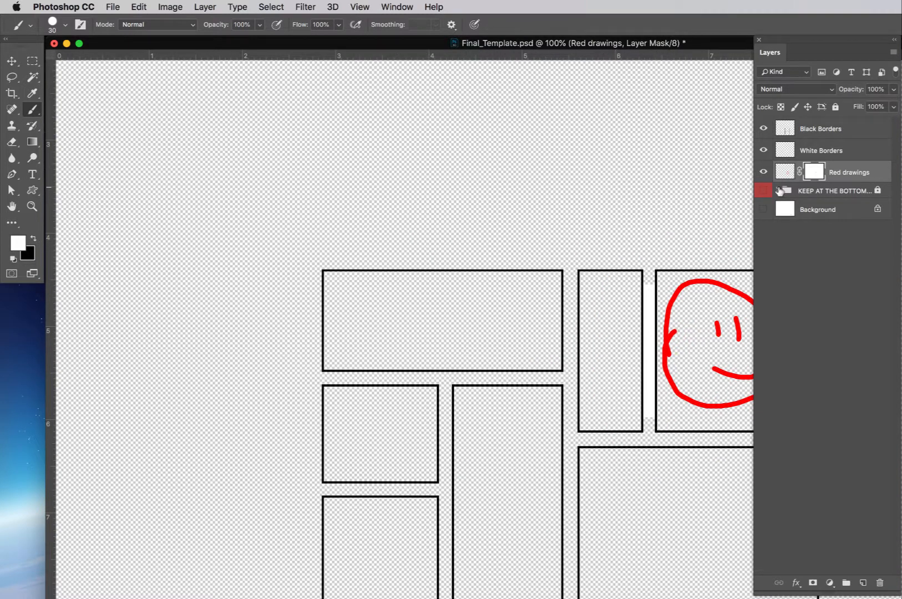
pyautogui.click(777, 190)
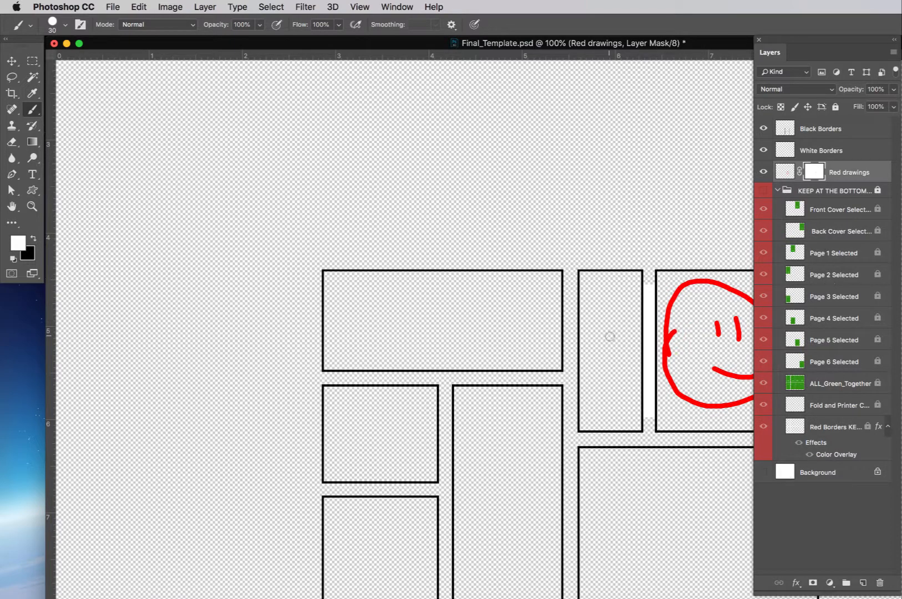
pyautogui.scroll(-2, 449, 327)
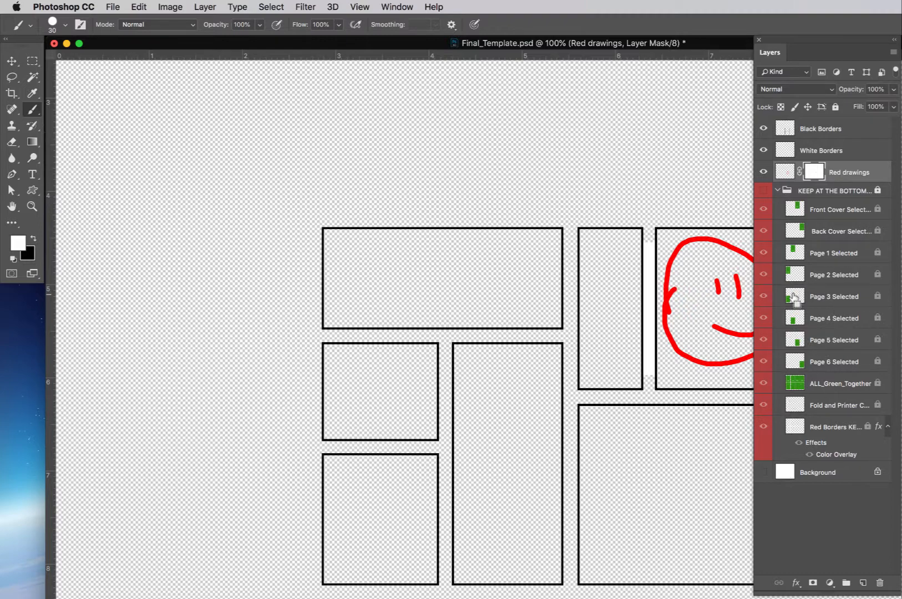
pyautogui.keyDown('super'); pyautogui.click(794, 298); pyautogui.keyUp('super')
pyautogui.click(764, 473)
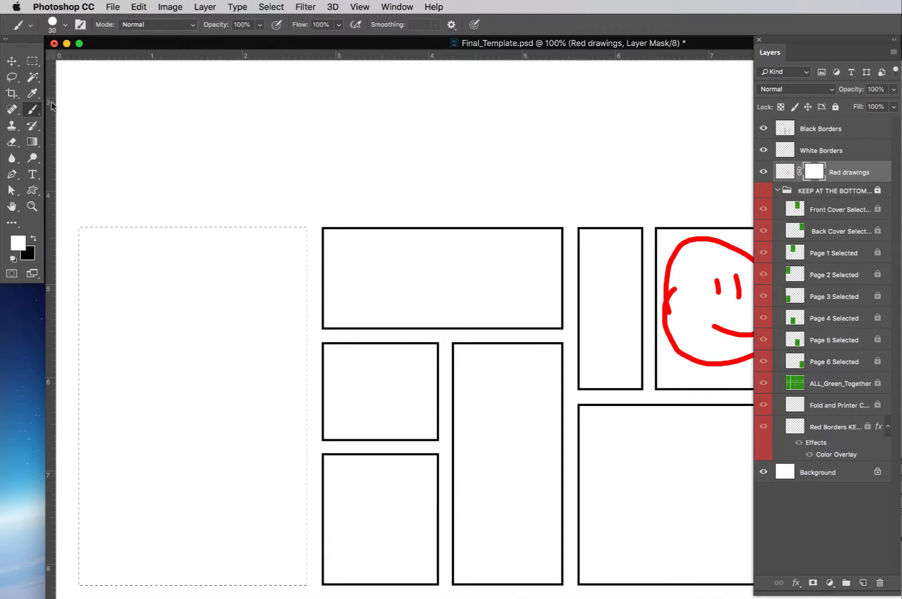
# Subtract a thin diagonal gutter from the Page 3 selection with the Polygonal Lasso, sloping from the upper left edge down past the right edge.
pyautogui.click(13, 78)
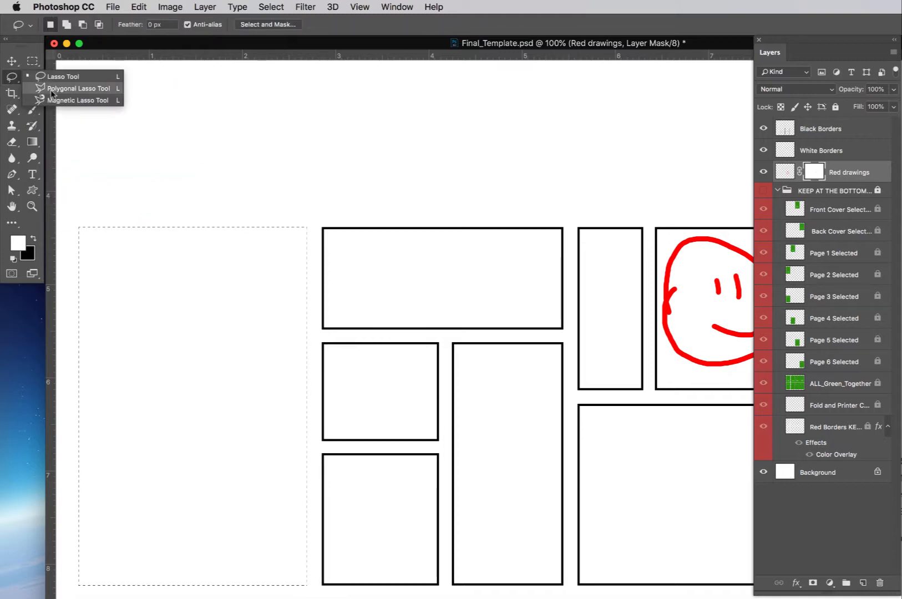
pyautogui.click(47, 90)
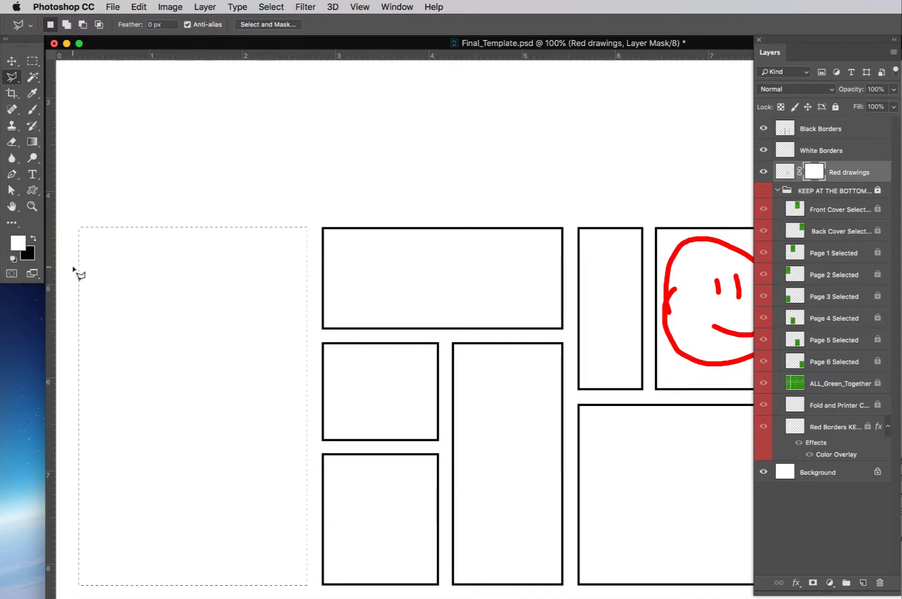
pyautogui.press('alt')
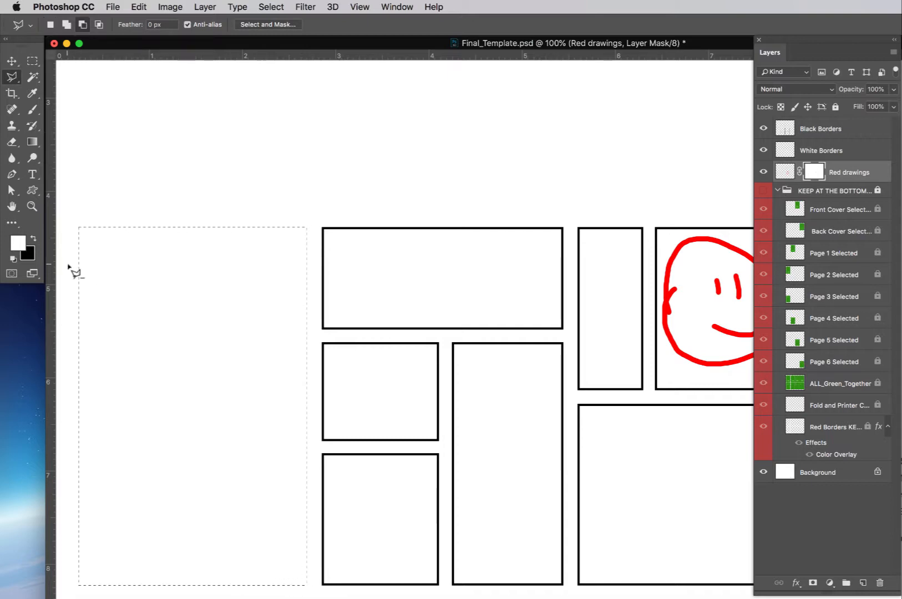
pyautogui.keyDown('alt'); pyautogui.click(70, 271); pyautogui.keyUp('alt')
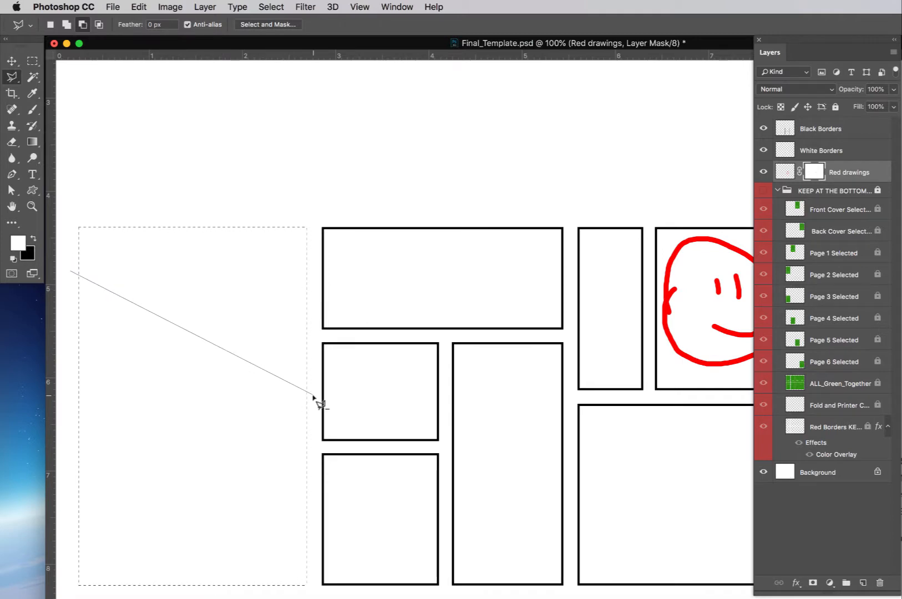
pyautogui.click(313, 395)
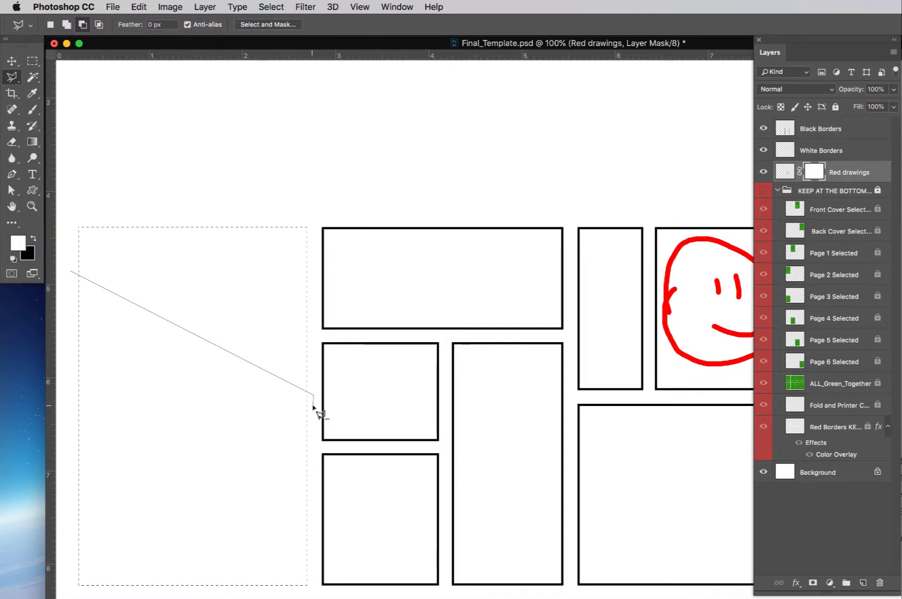
pyautogui.click(314, 405)
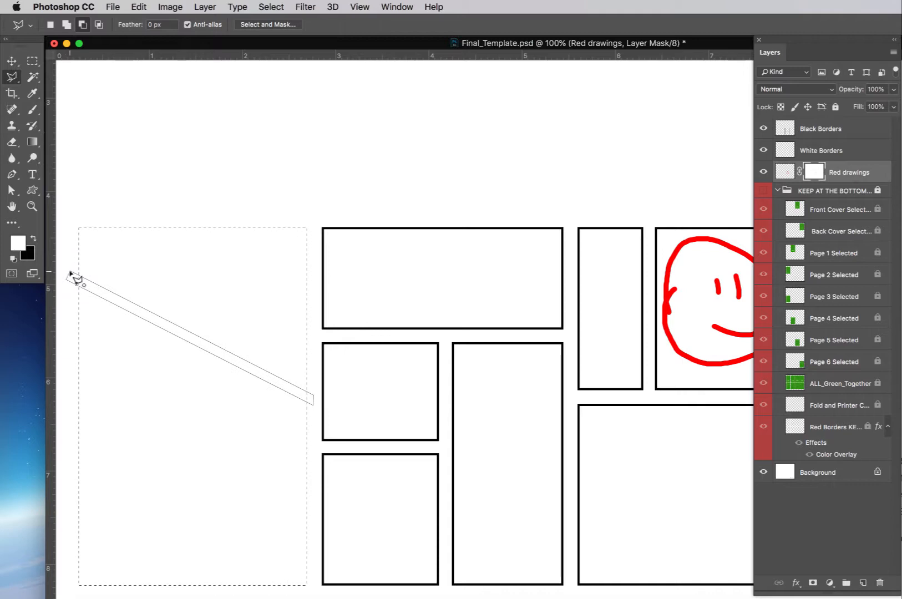
pyautogui.click(71, 273)
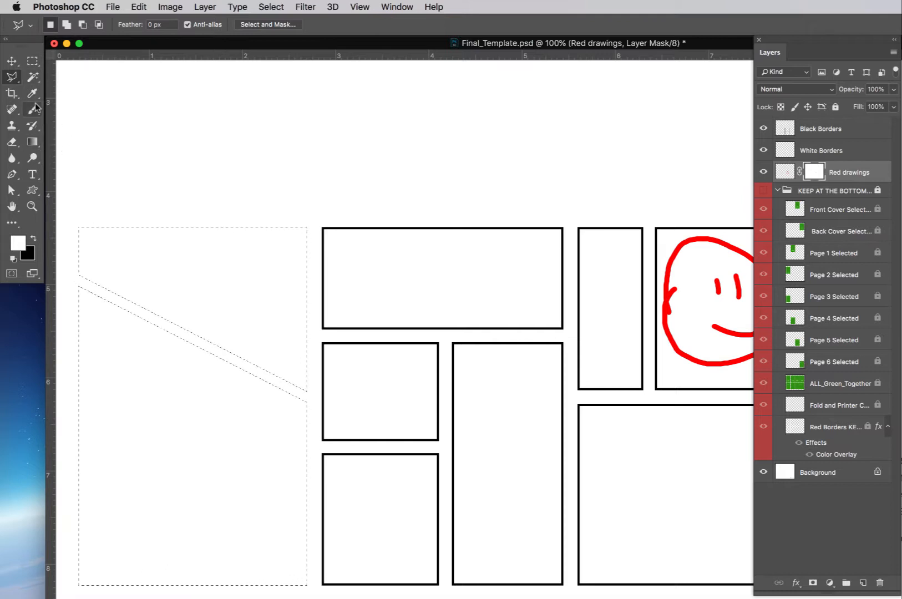
# Subtract a thin full-width horizontal gutter below the diagonal and a vertical gutter splitting the lower strip into two panels with the Rectangular Marquee.
pyautogui.click(33, 62)
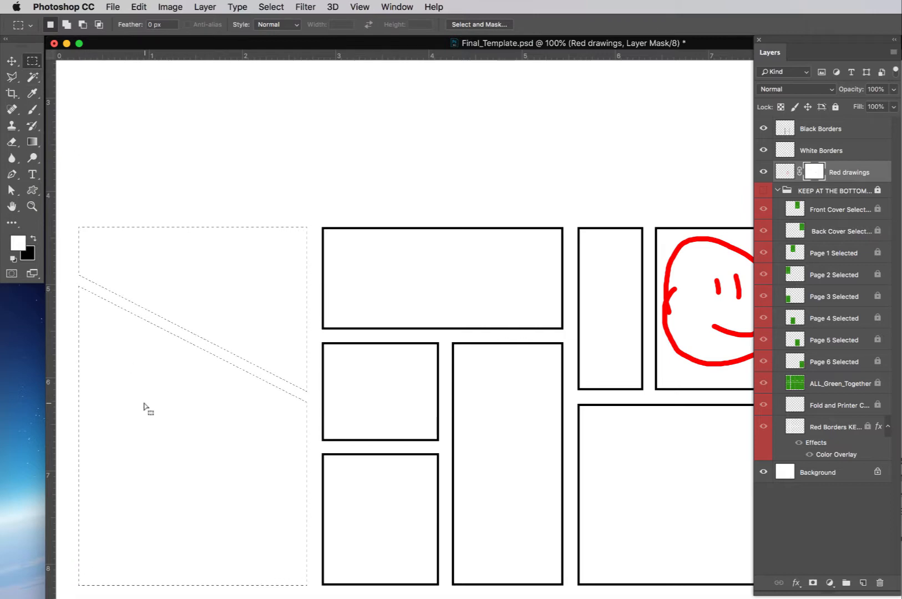
pyautogui.press('alt')
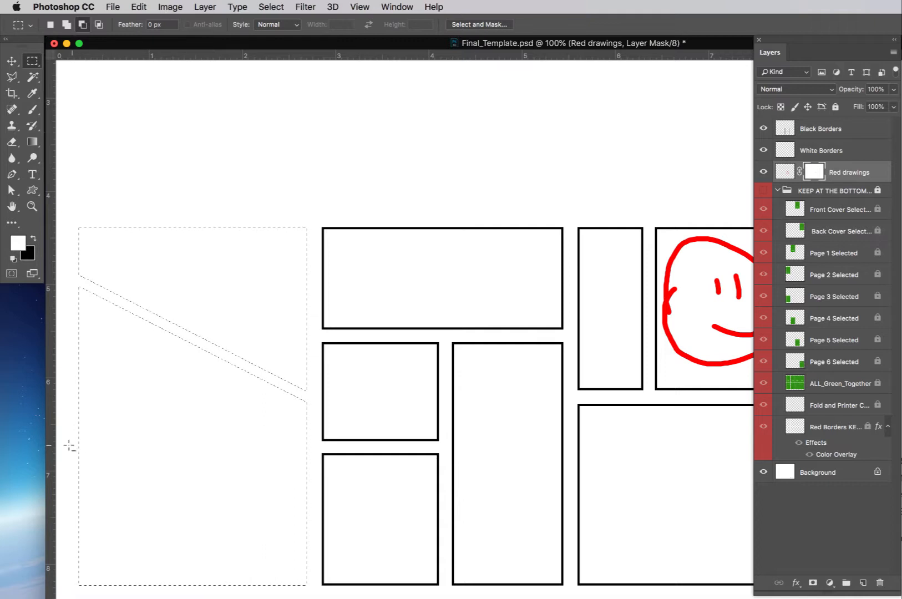
pyautogui.moveTo(69, 446); pyautogui.dragTo(313, 457)
pyautogui.moveTo(186, 452); pyautogui.dragTo(196, 594)
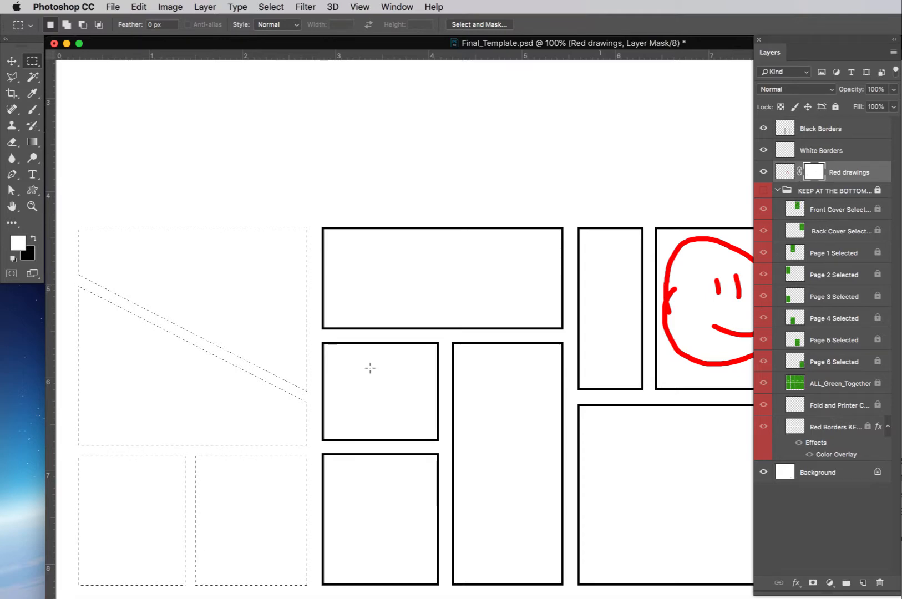
# Stroke the Page 3 panel selection on the Black Borders layer with a 7 px black inside stroke, and deselect.
pyautogui.click(833, 131)
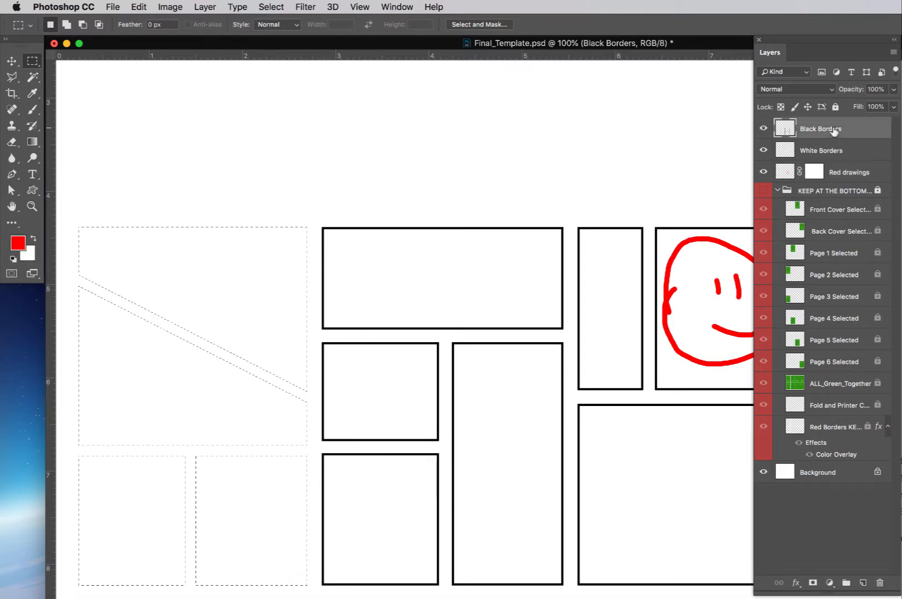
pyautogui.click(147, 7)
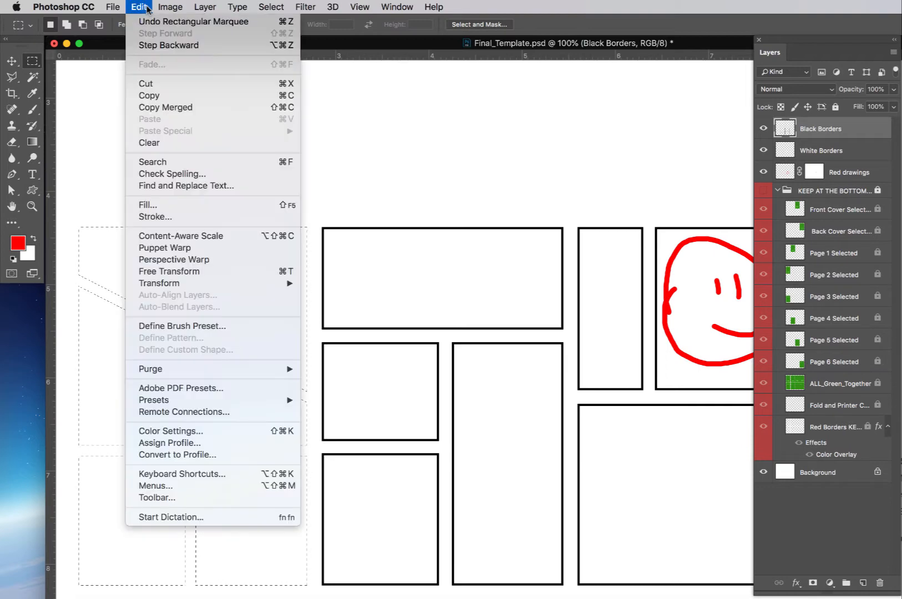
pyautogui.click(161, 216)
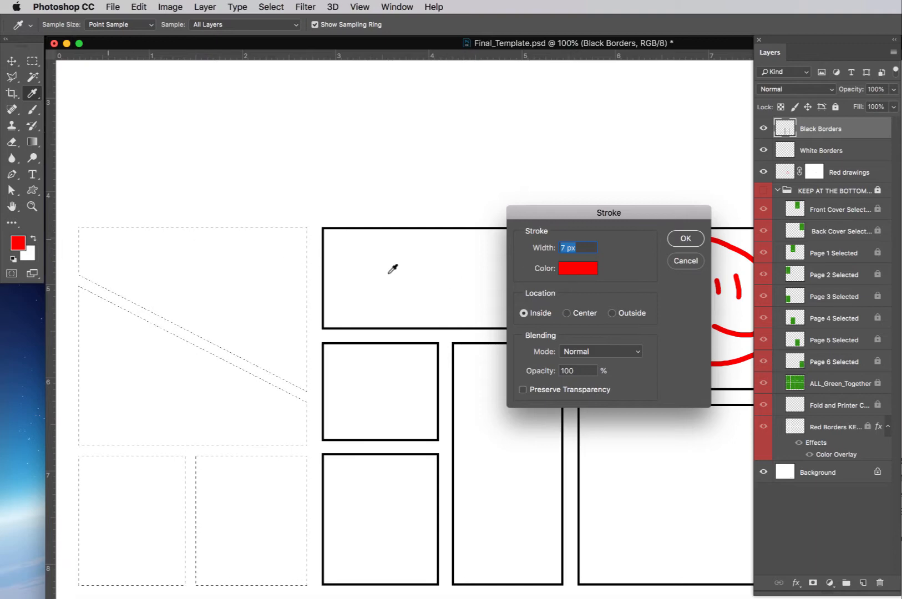
pyautogui.click(571, 269)
pyautogui.moveTo(145, 519); pyautogui.dragTo(192, 580)
pyautogui.click(303, 410)
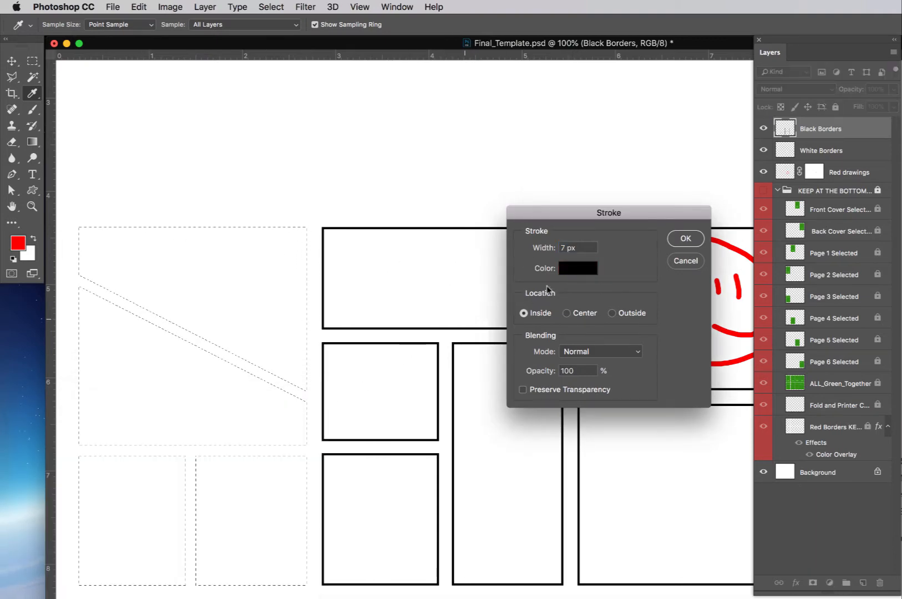
pyautogui.click(686, 239)
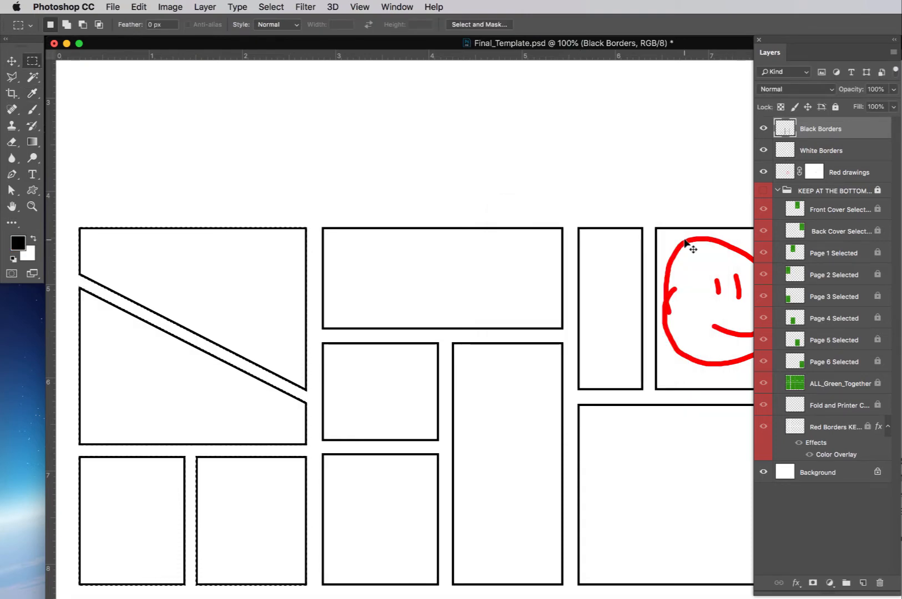
pyautogui.click(685, 240)
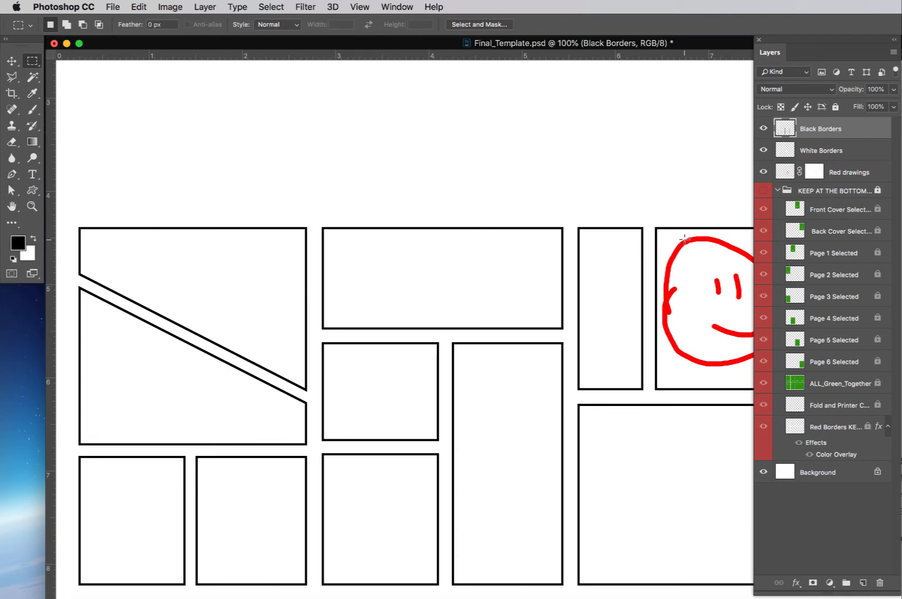
pyautogui.press('super+minus')
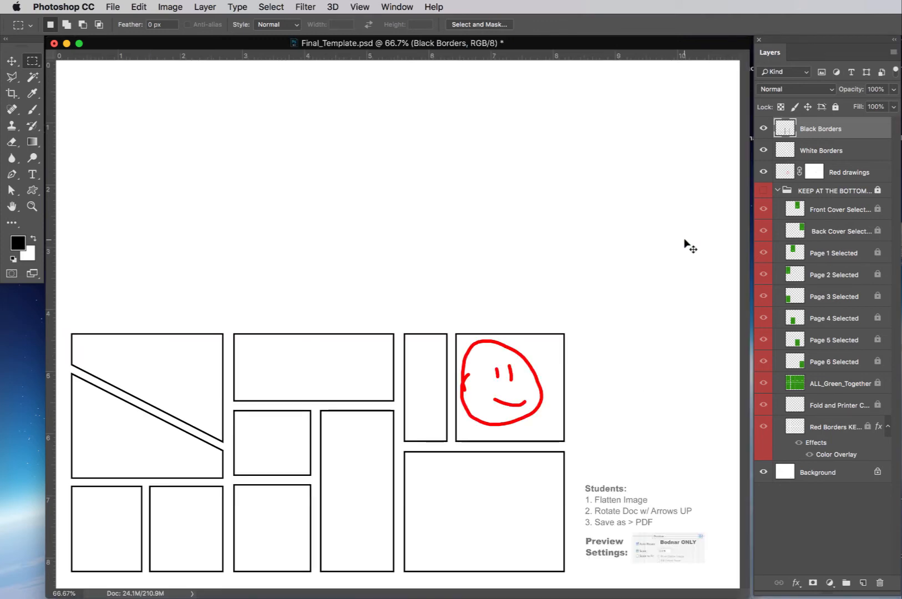